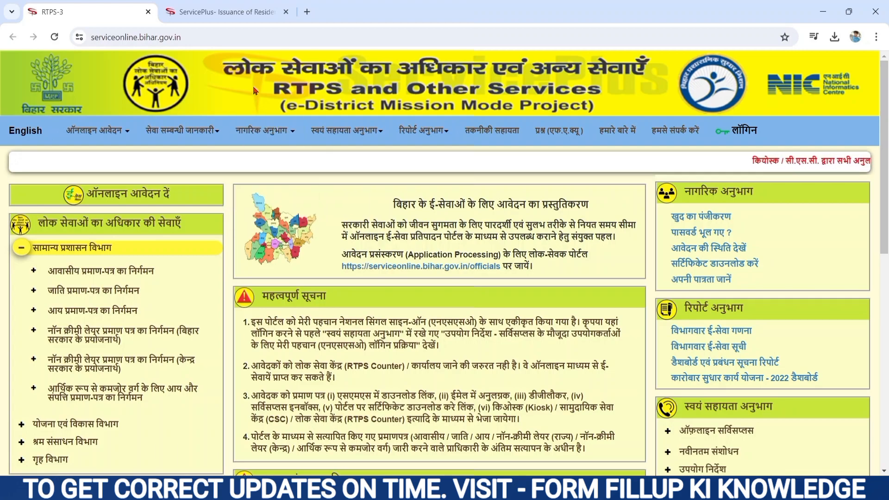
Step: Search Google for rtps in a new tab and open the Bihar Government RTPS-3 site
{"action": "left_click", "coordinate": [306, 12]}
{"action": "left_click", "coordinate": [357, 260]}
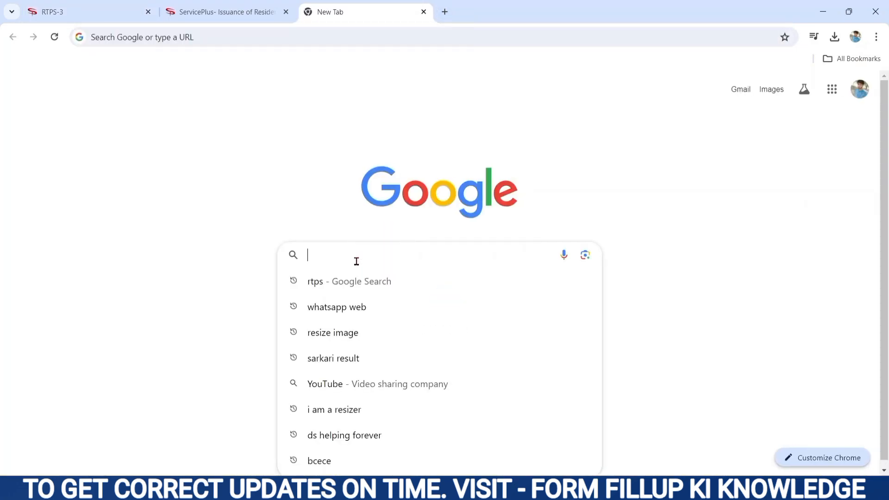
{"action": "left_click", "coordinate": [331, 289]}
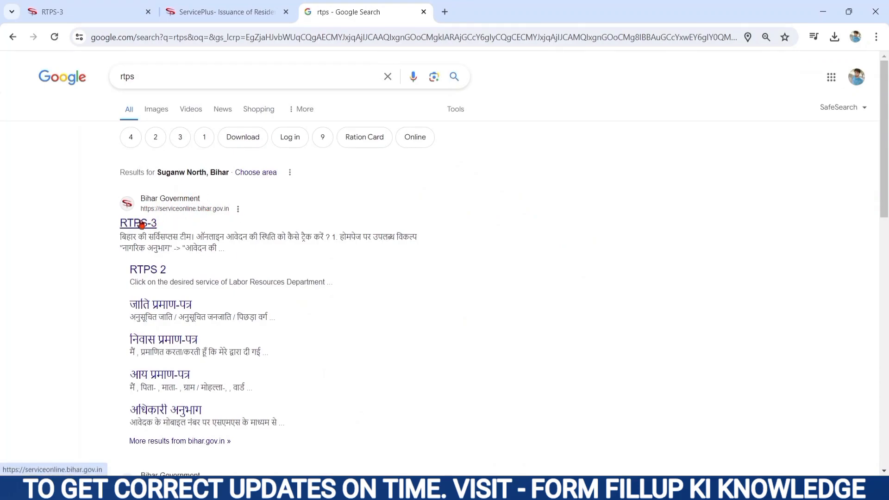
{"action": "left_click", "coordinate": [141, 224]}
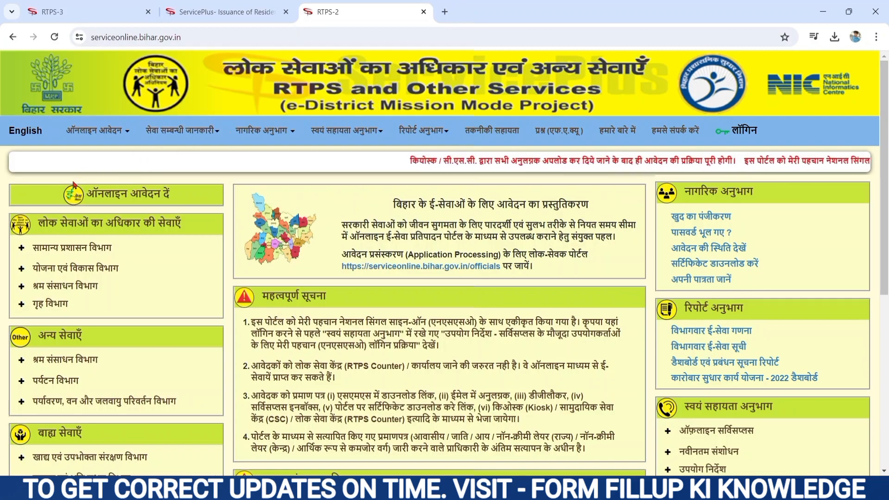
Step: Open the अंचल स्तर पर application form for आवासीय प्रमाण-पत्र का निर्गमन under सामान्य प्रशासन विभाग
{"action": "left_click_drag", "start_coordinate": [87, 196], "coordinate": [178, 207]}
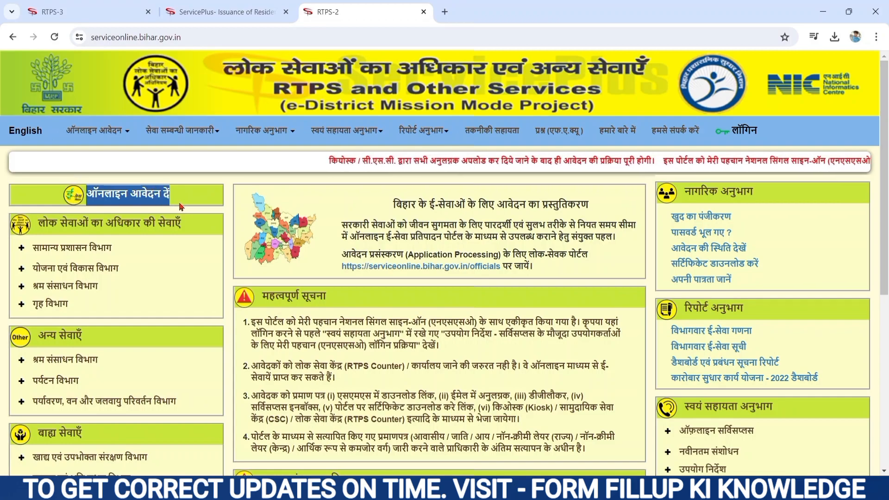
{"action": "left_click_drag", "start_coordinate": [38, 221], "coordinate": [176, 220]}
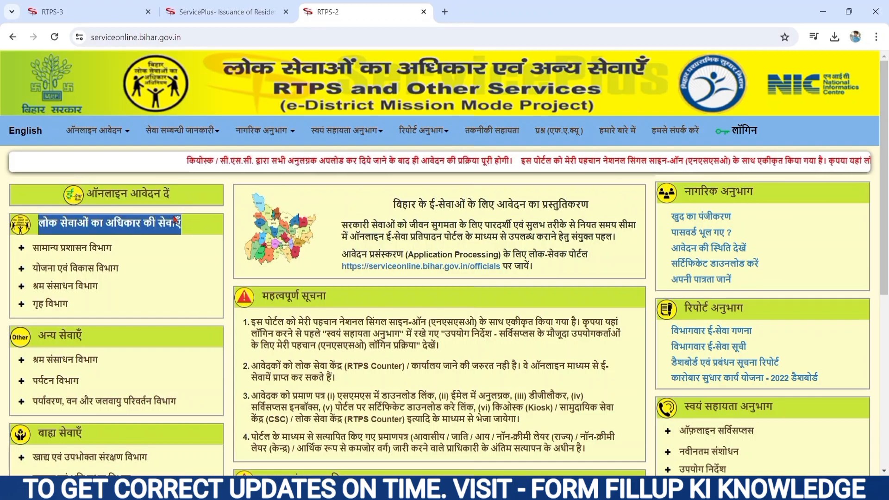
{"action": "left_click", "coordinate": [39, 250]}
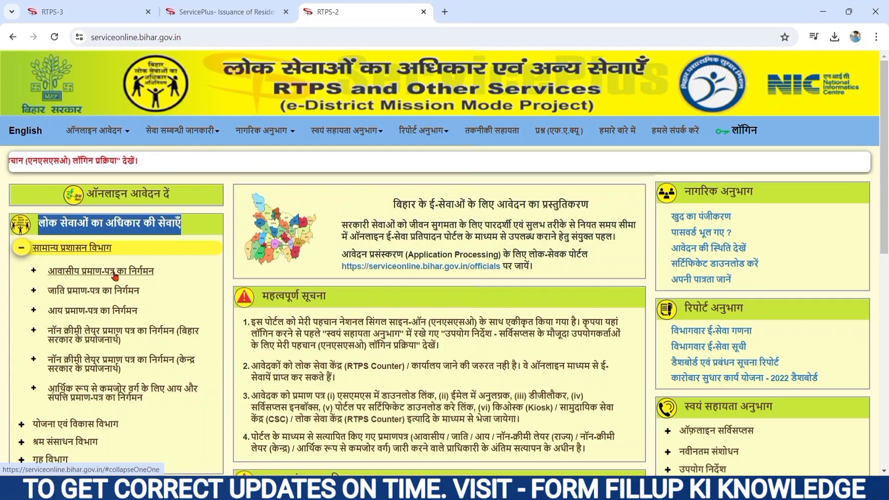
{"action": "left_click", "coordinate": [70, 273]}
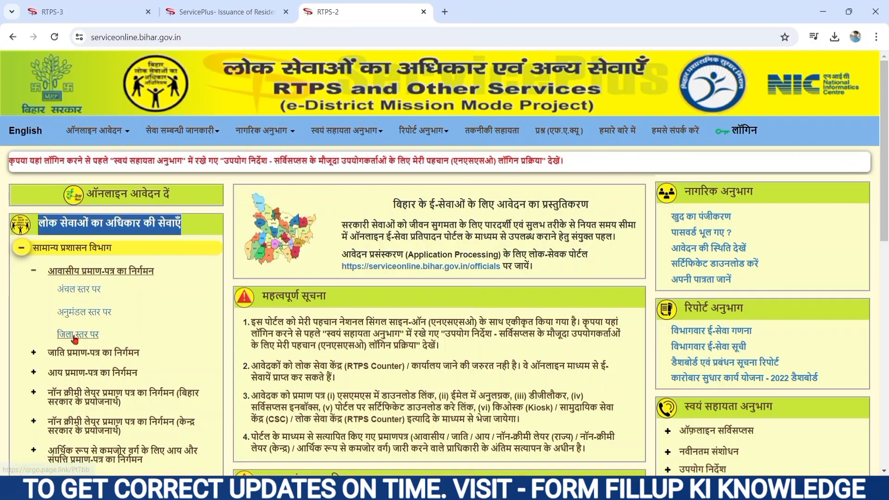
{"action": "left_click", "coordinate": [77, 293]}
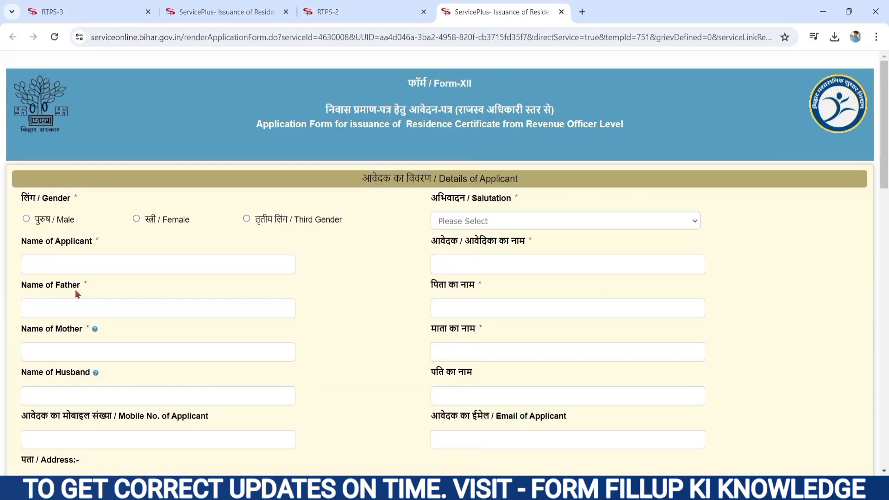
Step: Set the applicant's gender to पुरुष / Male and the salutation to कोई अभिवादन नहीं
{"action": "left_click_drag", "start_coordinate": [412, 83], "coordinate": [476, 89]}
{"action": "left_click_drag", "start_coordinate": [325, 108], "coordinate": [600, 125]}
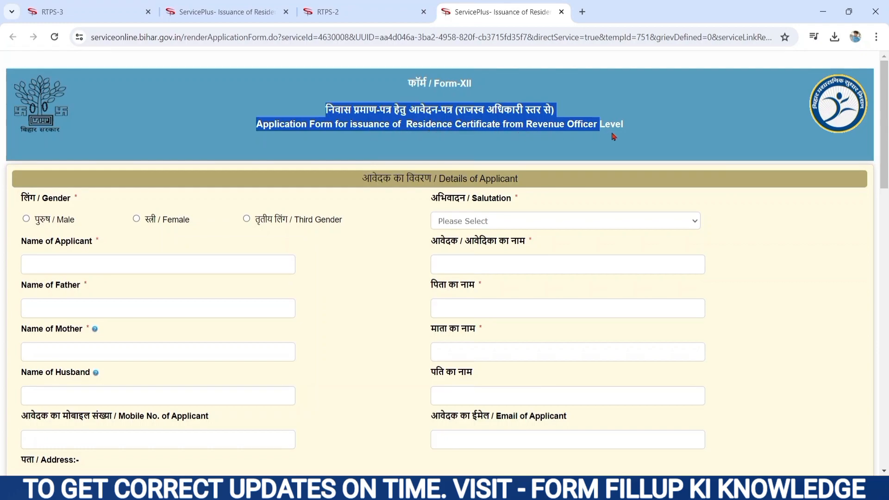
{"action": "left_click", "coordinate": [24, 202]}
{"action": "left_click_drag", "start_coordinate": [22, 203], "coordinate": [58, 204]}
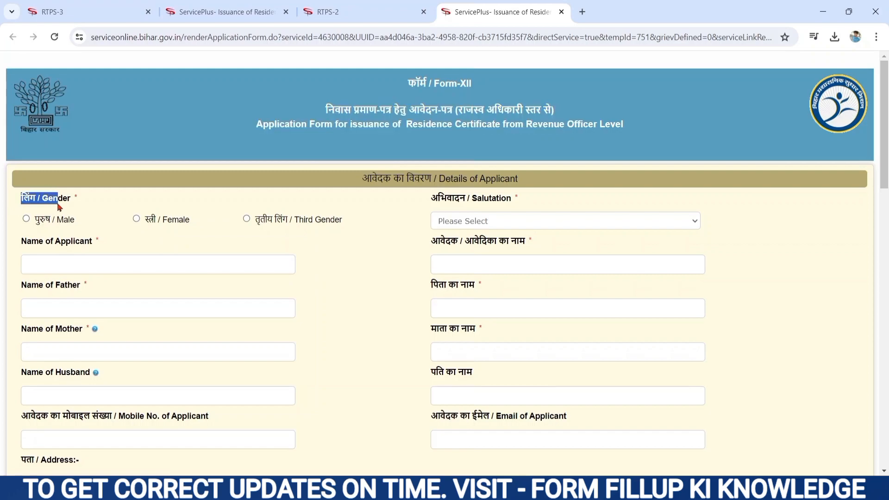
{"action": "left_click", "coordinate": [26, 221]}
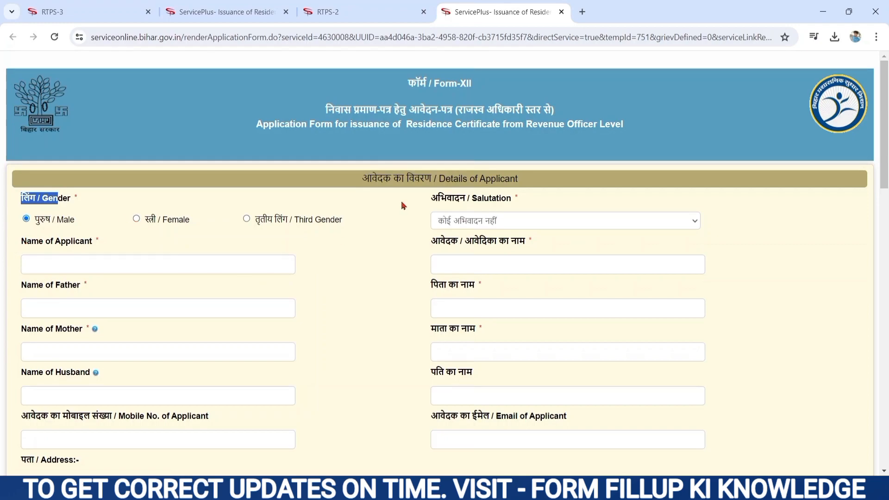
{"action": "left_click_drag", "start_coordinate": [431, 199], "coordinate": [511, 205]}
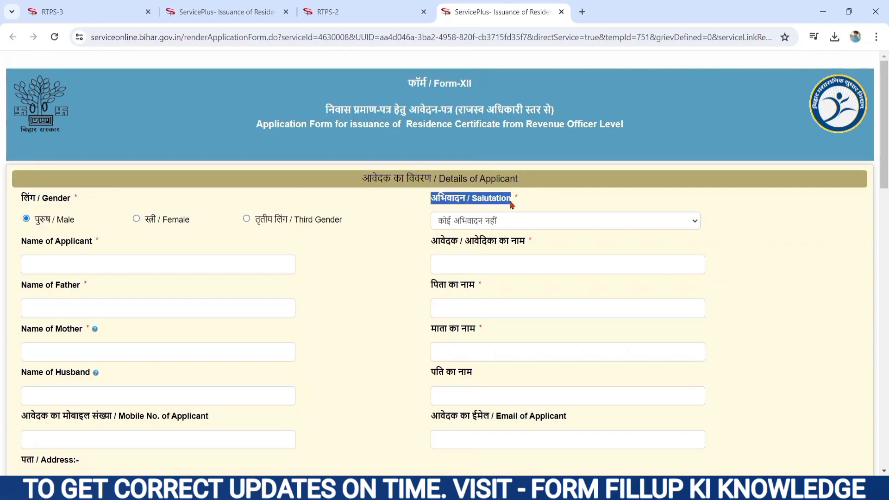
{"action": "left_click", "coordinate": [474, 222]}
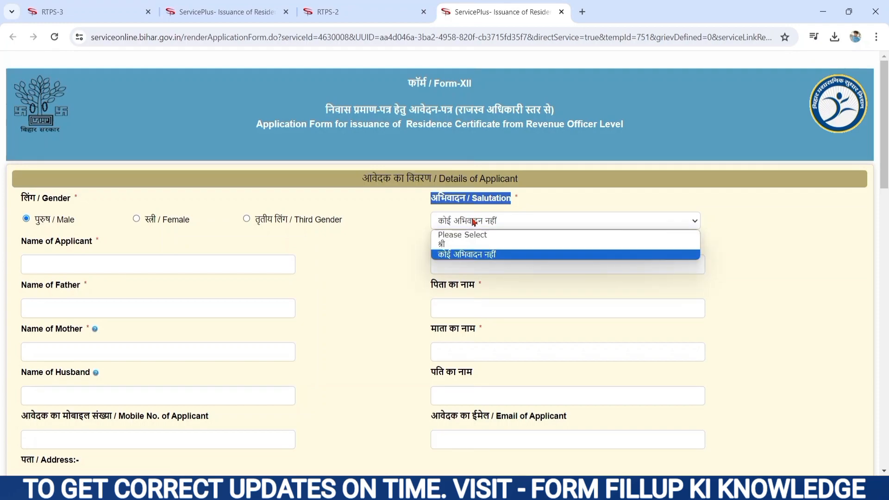
{"action": "left_click", "coordinate": [453, 257]}
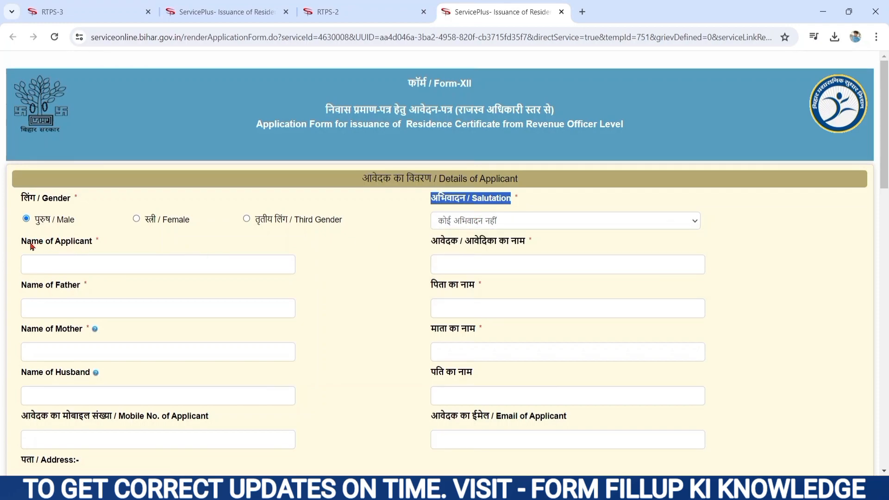
Step: Examine the English and Hindi name fields for the applicant, father and mother
{"action": "left_click_drag", "start_coordinate": [23, 243], "coordinate": [95, 245]}
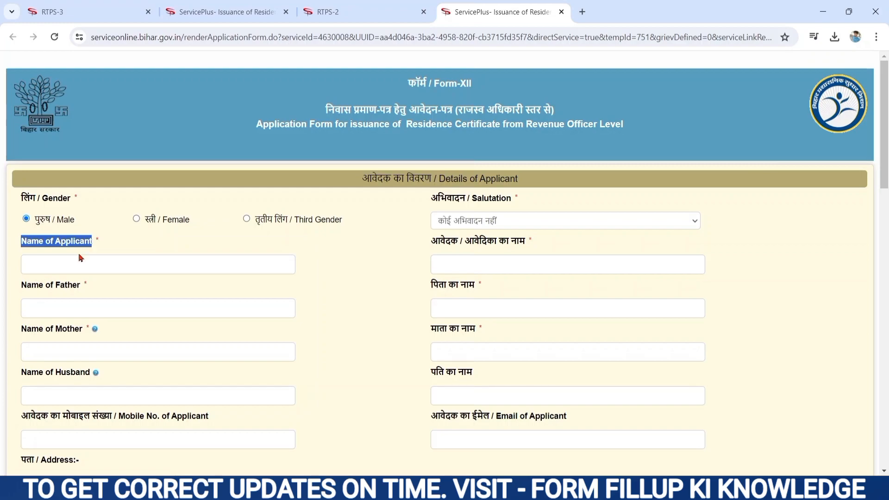
{"action": "left_click", "coordinate": [73, 260]}
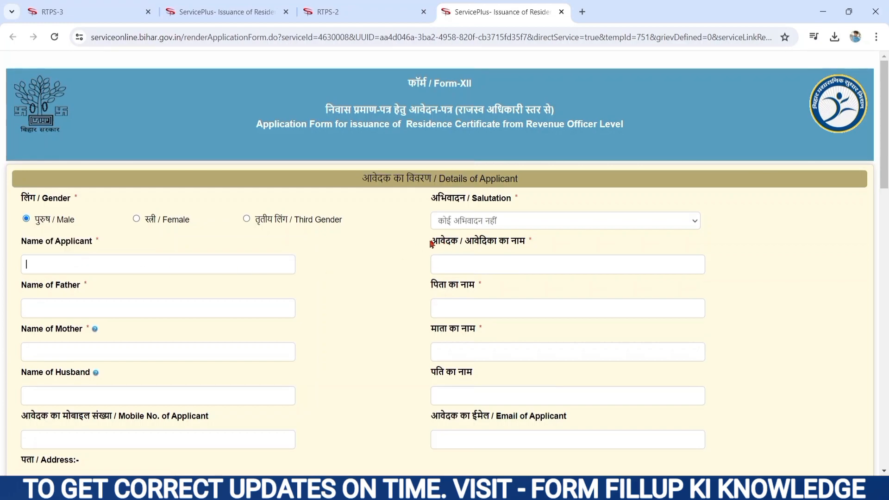
{"action": "left_click_drag", "start_coordinate": [430, 244], "coordinate": [525, 245]}
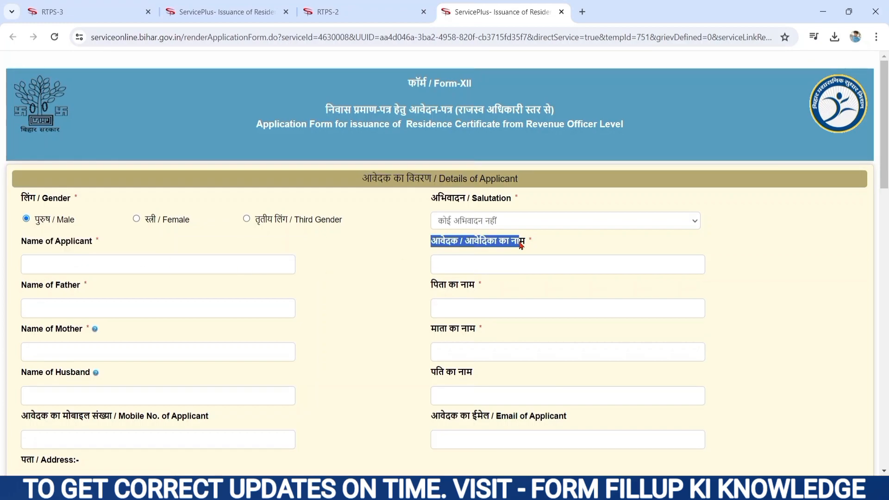
{"action": "left_click", "coordinate": [471, 262]}
{"action": "left_click_drag", "start_coordinate": [22, 287], "coordinate": [82, 288]}
{"action": "left_click", "coordinate": [56, 303]}
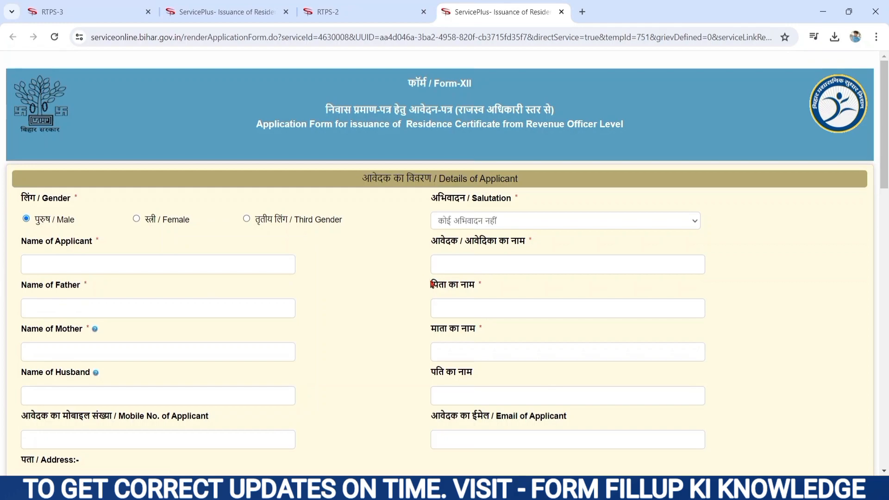
{"action": "left_click_drag", "start_coordinate": [430, 284], "coordinate": [477, 296]}
{"action": "left_click", "coordinate": [447, 307]}
{"action": "left_click_drag", "start_coordinate": [26, 329], "coordinate": [83, 331]}
{"action": "left_click", "coordinate": [44, 357]}
{"action": "left_click_drag", "start_coordinate": [431, 330], "coordinate": [467, 331]}
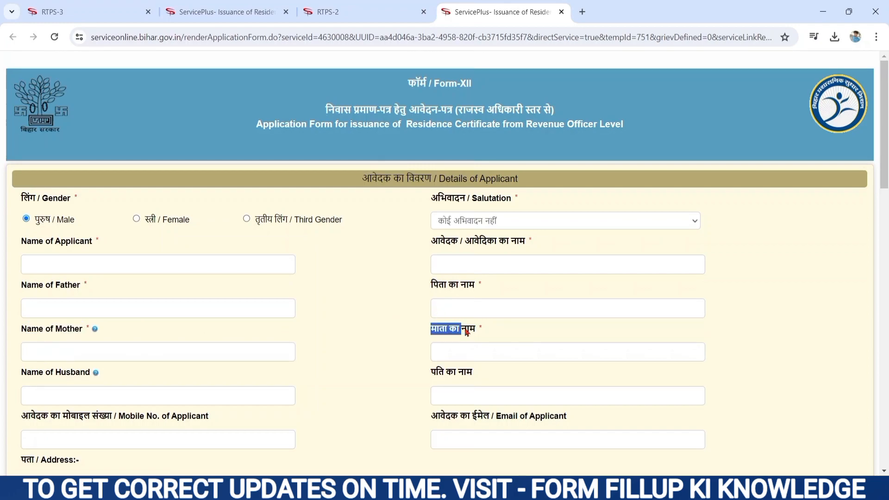
{"action": "left_click", "coordinate": [452, 350]}
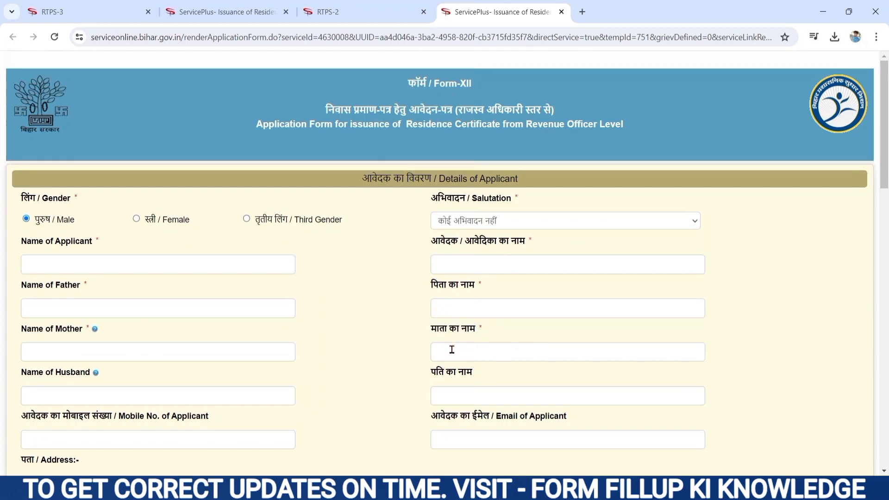
Step: Examine the English and Hindi husband name fields and the applicant's mobile number and email fields
{"action": "scroll", "coordinate": [451, 350], "scroll_direction": "down", "scroll_amount": 4}
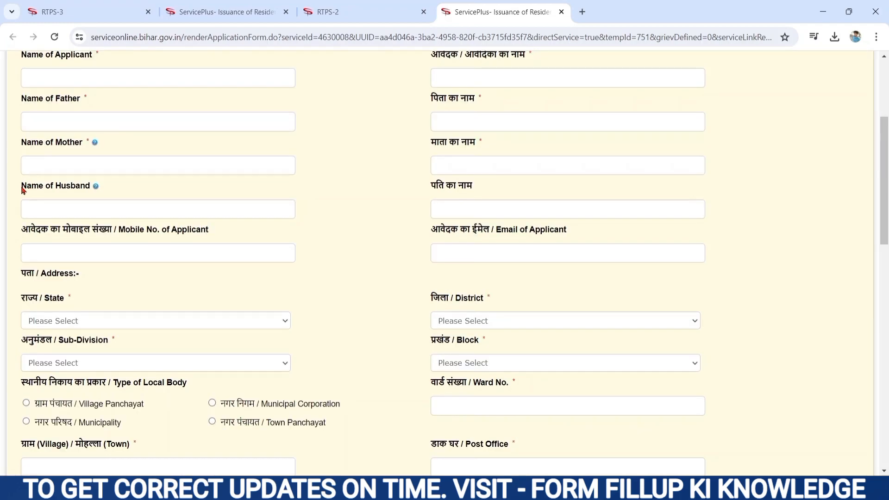
{"action": "left_click_drag", "start_coordinate": [22, 188], "coordinate": [94, 196]}
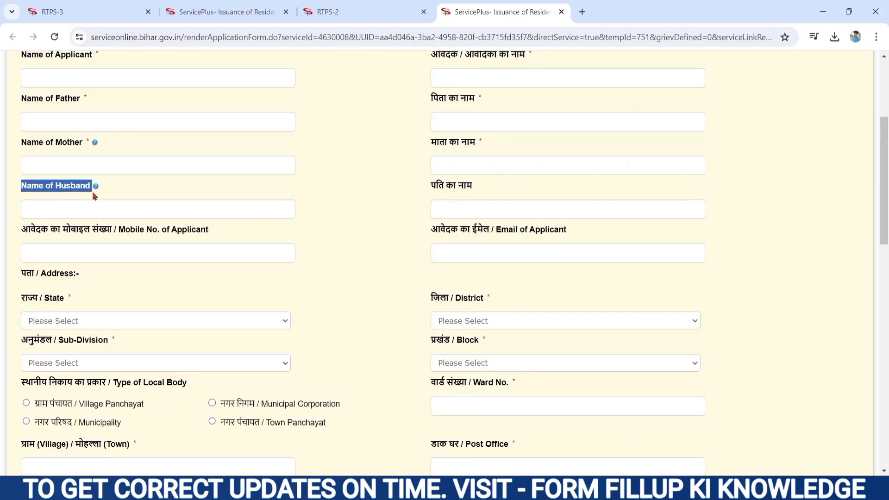
{"action": "left_click", "coordinate": [42, 212]}
{"action": "mouse_move", "coordinate": [96, 186]}
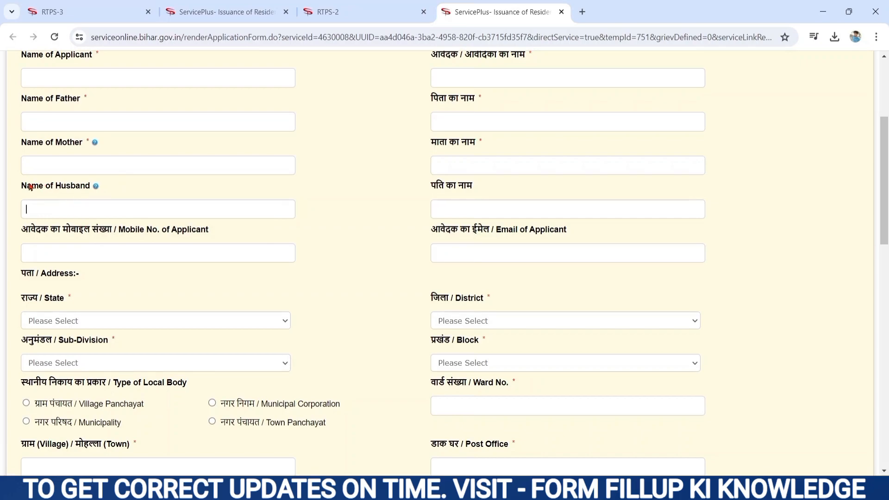
{"action": "left_click_drag", "start_coordinate": [27, 187], "coordinate": [87, 189]}
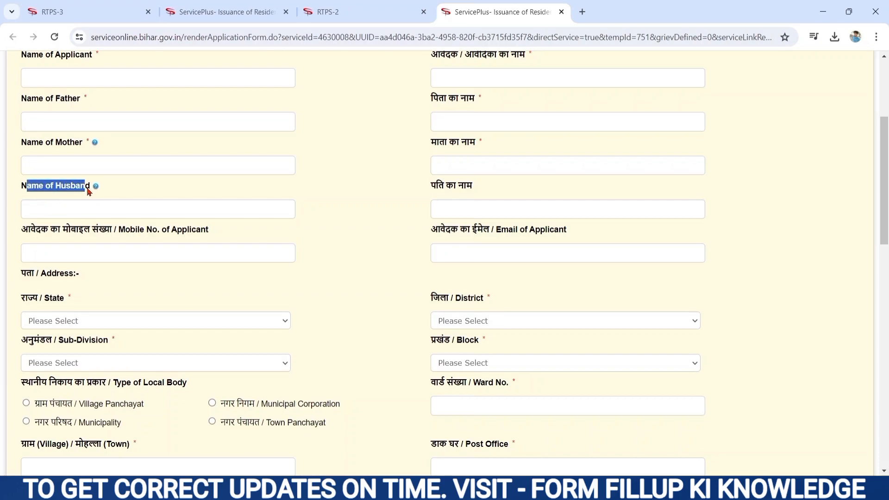
{"action": "left_click", "coordinate": [50, 207]}
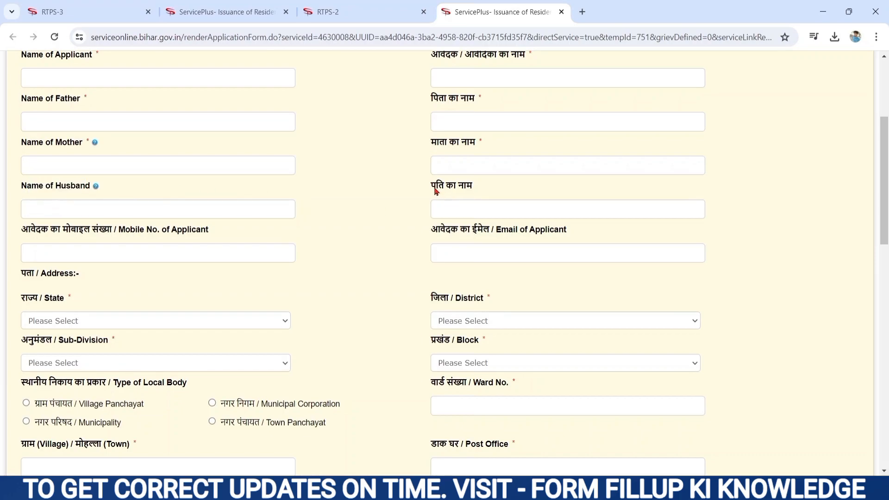
{"action": "left_click_drag", "start_coordinate": [431, 188], "coordinate": [475, 200]}
{"action": "left_click", "coordinate": [452, 209]}
{"action": "left_click_drag", "start_coordinate": [21, 231], "coordinate": [192, 240]}
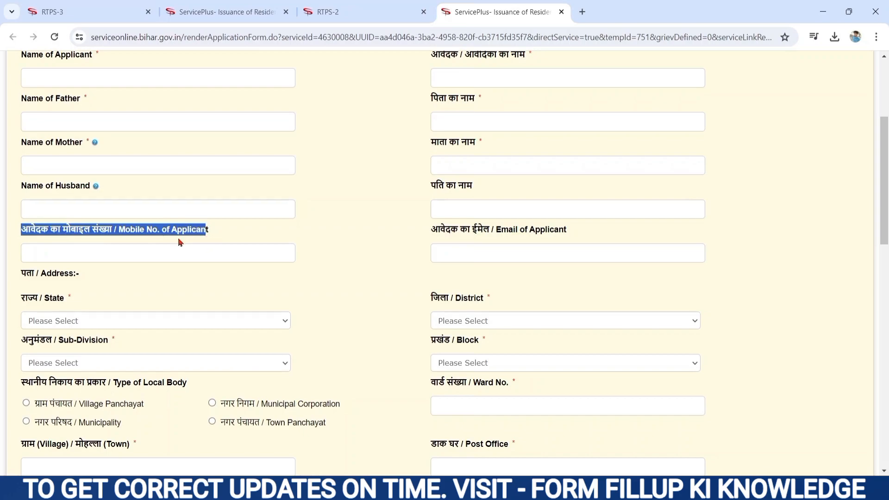
{"action": "left_click", "coordinate": [84, 251]}
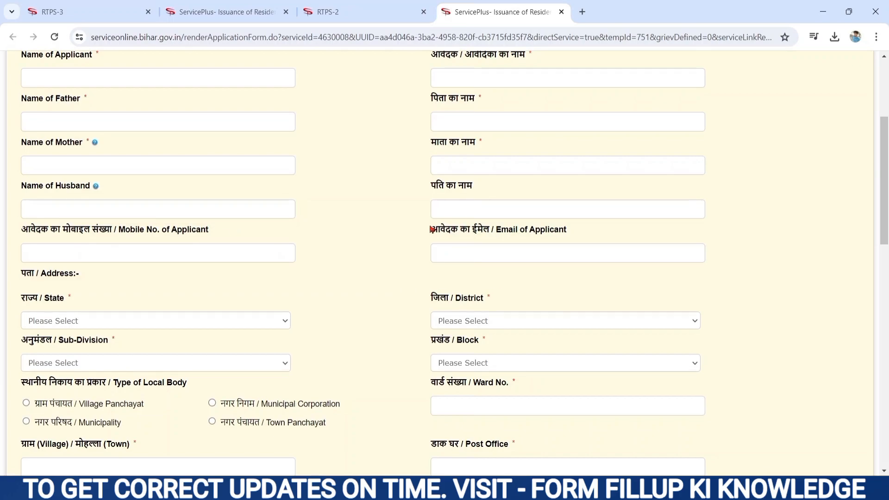
{"action": "left_click_drag", "start_coordinate": [433, 230], "coordinate": [533, 246]}
{"action": "left_click", "coordinate": [488, 260]}
Step: Set the state in the applicant's address to BIHAR
{"action": "left_click_drag", "start_coordinate": [22, 276], "coordinate": [80, 281]}
{"action": "left_click_drag", "start_coordinate": [23, 302], "coordinate": [70, 305]}
{"action": "left_click", "coordinate": [53, 326]}
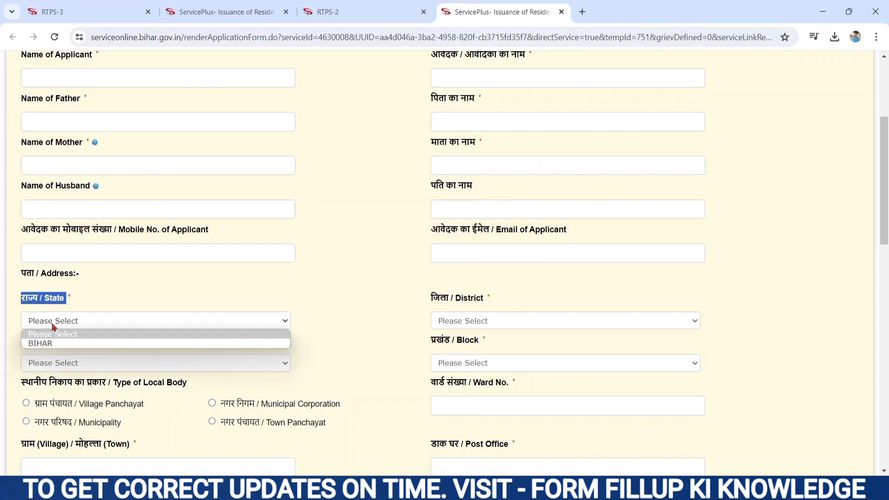
{"action": "left_click", "coordinate": [48, 345]}
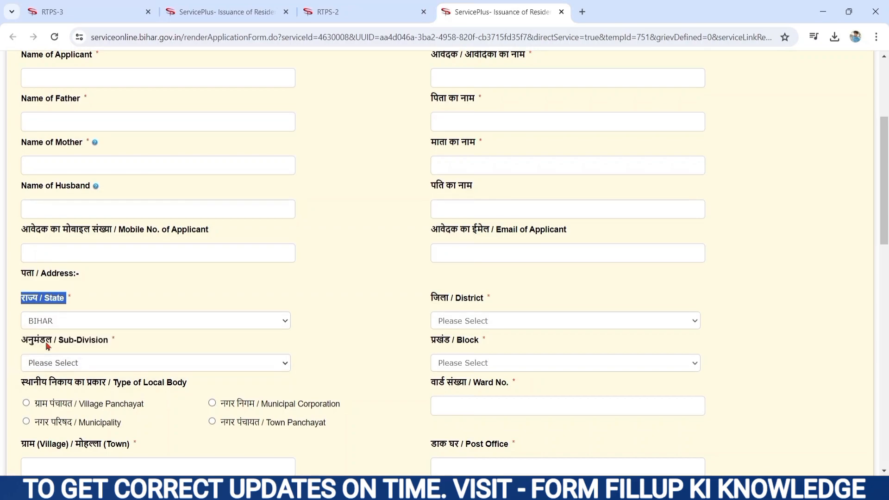
Step: Set the district in the applicant's address to KISHANGANJ/किशनगंज and look through the remaining district options
{"action": "left_click_drag", "start_coordinate": [438, 300], "coordinate": [480, 307]}
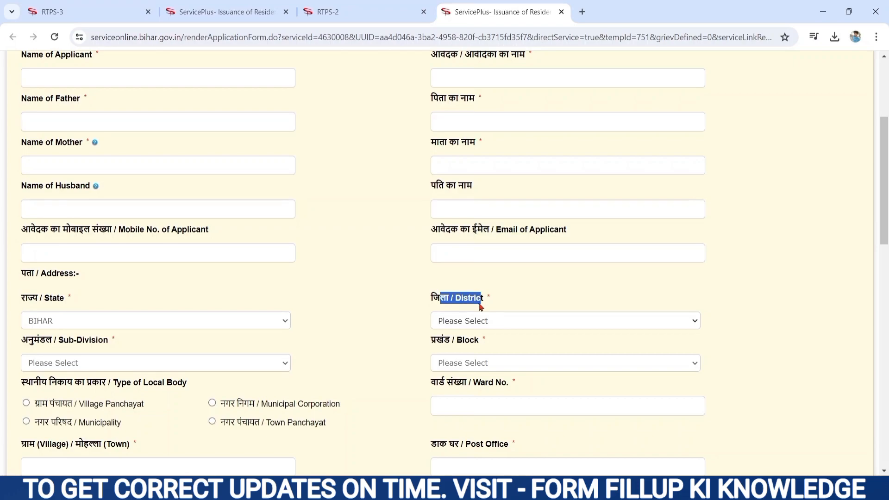
{"action": "left_click", "coordinate": [462, 324]}
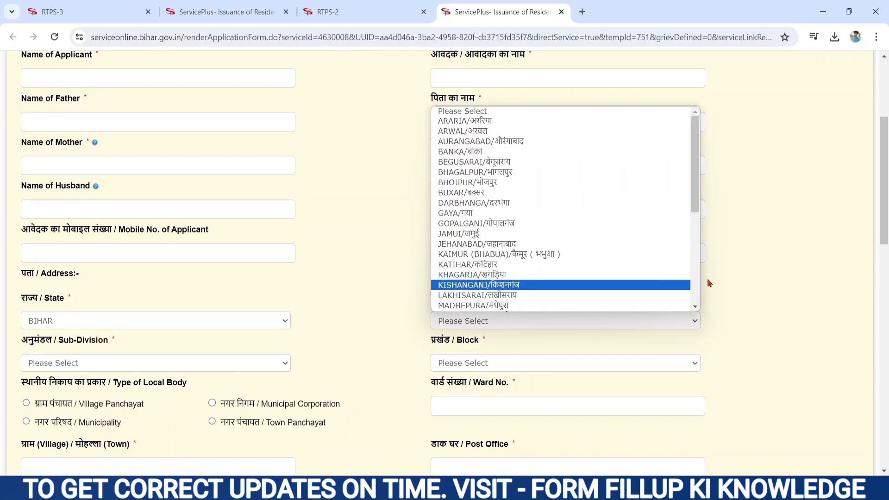
{"action": "left_click", "coordinate": [689, 287]}
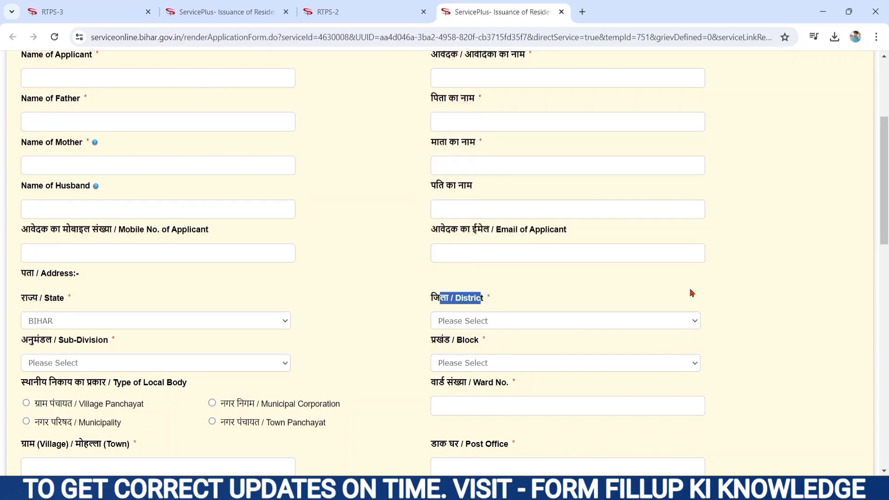
{"action": "left_click", "coordinate": [577, 319]}
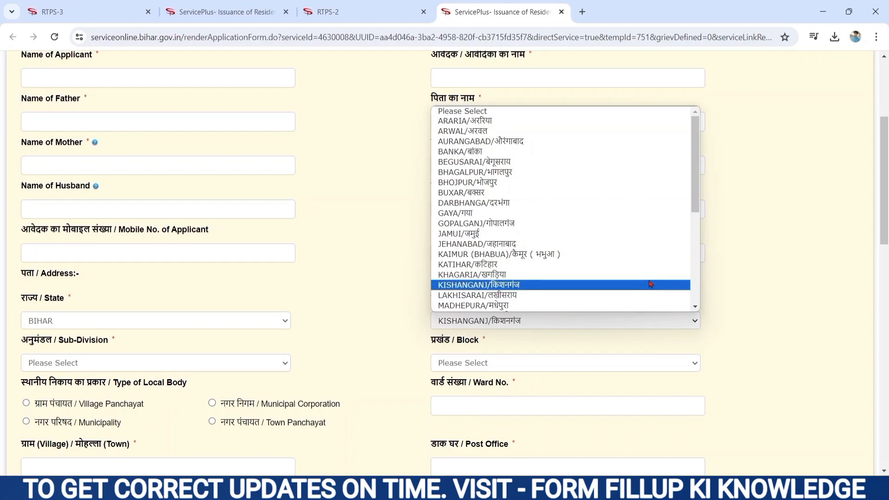
{"action": "left_click", "coordinate": [696, 281]}
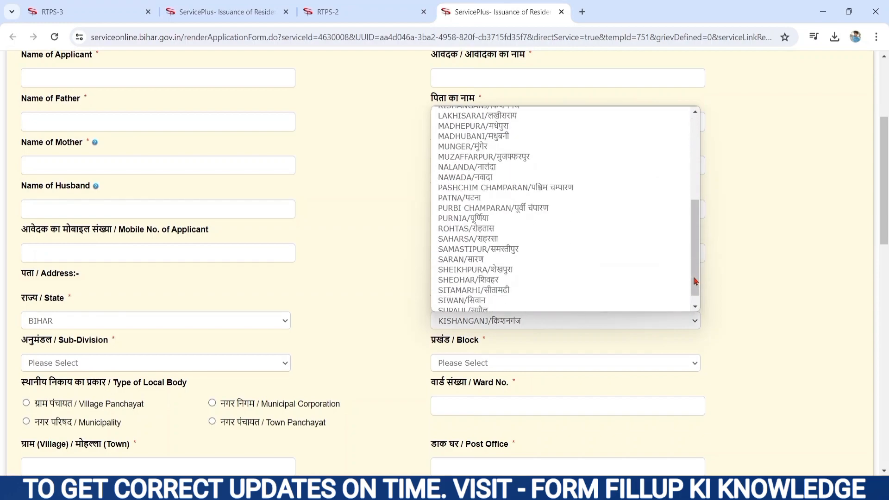
{"action": "left_click", "coordinate": [539, 209]}
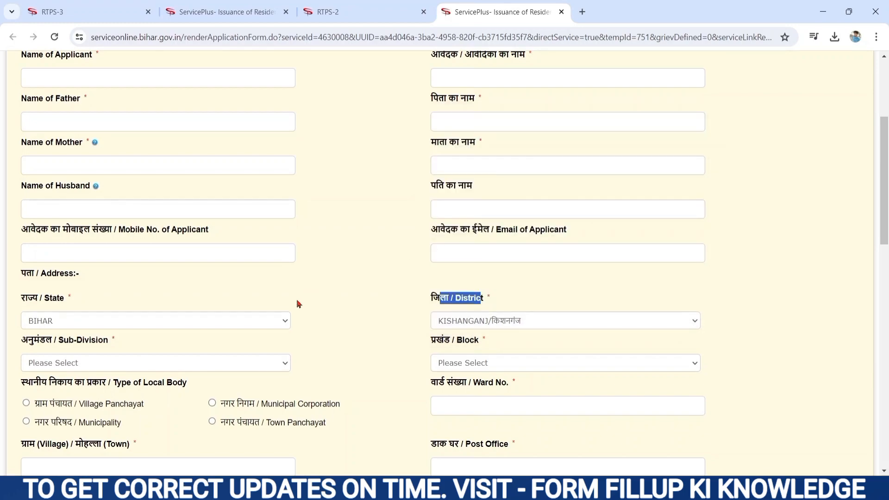
Step: Set the district to PURBI CHAMPARAN/पूर्वी चंपारण and the sub-division to MOTIHARI/मोतीहारी in the applicant's address
{"action": "left_click_drag", "start_coordinate": [23, 341], "coordinate": [109, 349]}
{"action": "left_click", "coordinate": [78, 364]}
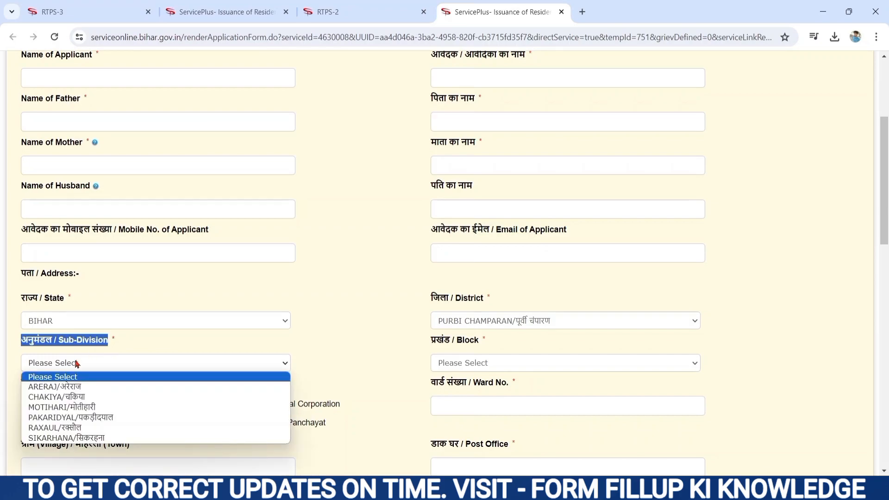
{"action": "left_click", "coordinate": [74, 409]}
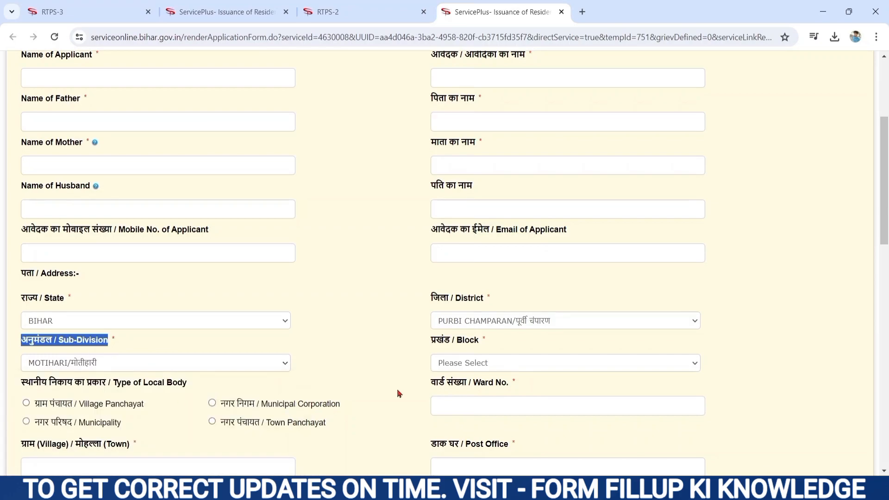
Step: Set the block in the applicant's address to SUGAULI/सुगौली
{"action": "left_click_drag", "start_coordinate": [435, 340], "coordinate": [469, 349]}
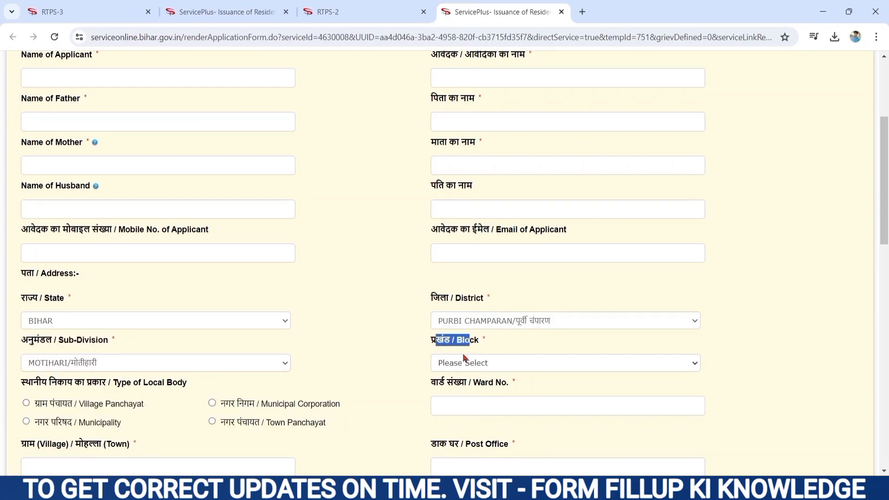
{"action": "left_click", "coordinate": [463, 363]}
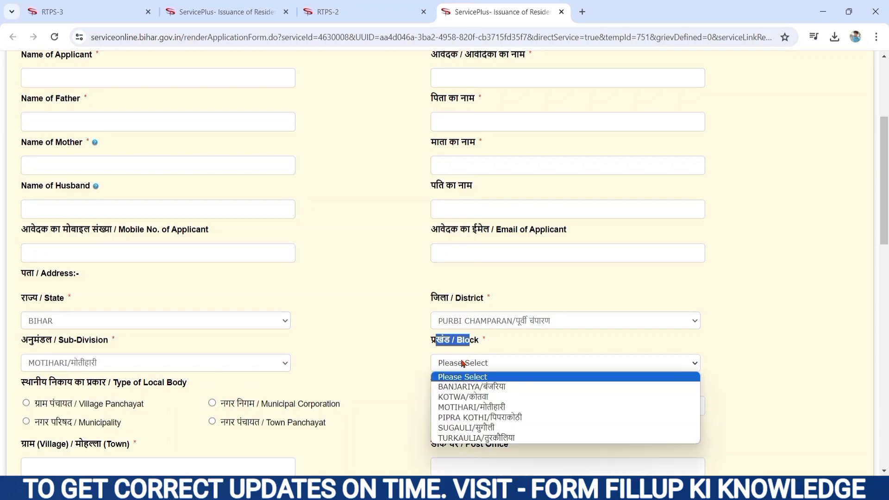
{"action": "left_click", "coordinate": [453, 428]}
{"action": "left_click", "coordinate": [374, 369]}
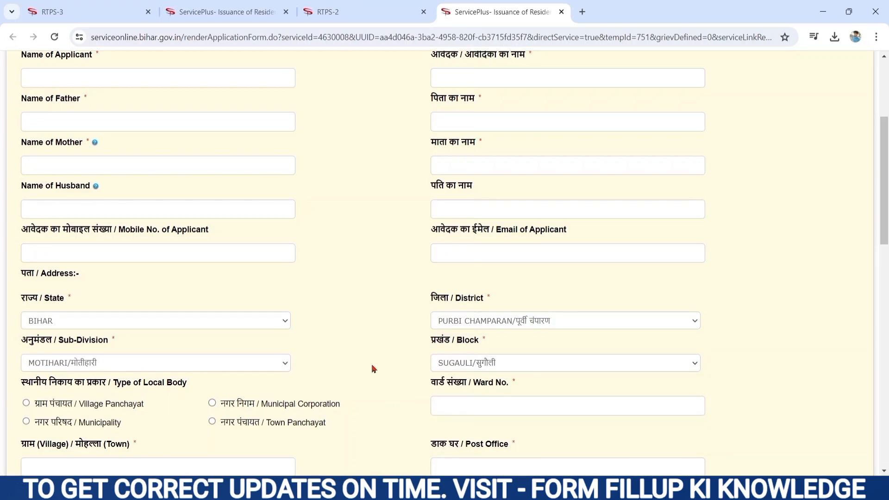
Step: Set the type of local body to Village Panchayat and choose SUGANW NORTH/सुगांव उत्तर as the village panchayat
{"action": "scroll", "coordinate": [373, 368], "scroll_direction": "down", "scroll_amount": 5}
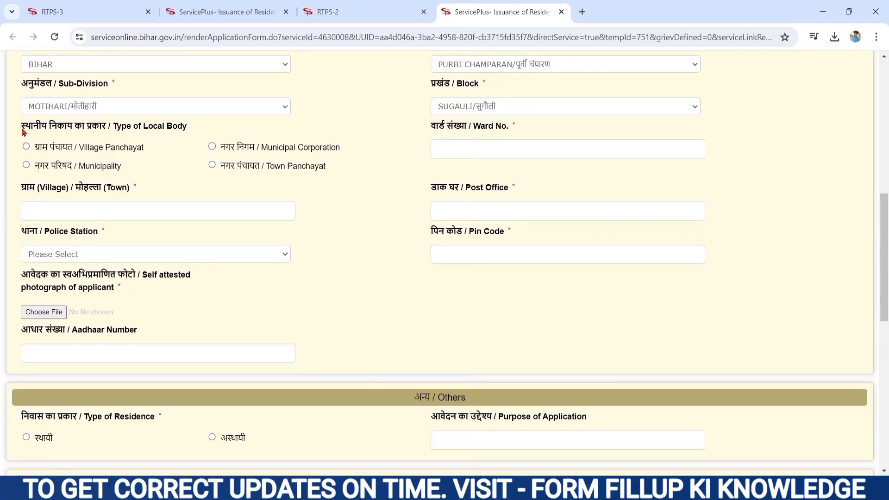
{"action": "left_click_drag", "start_coordinate": [22, 126], "coordinate": [187, 134]}
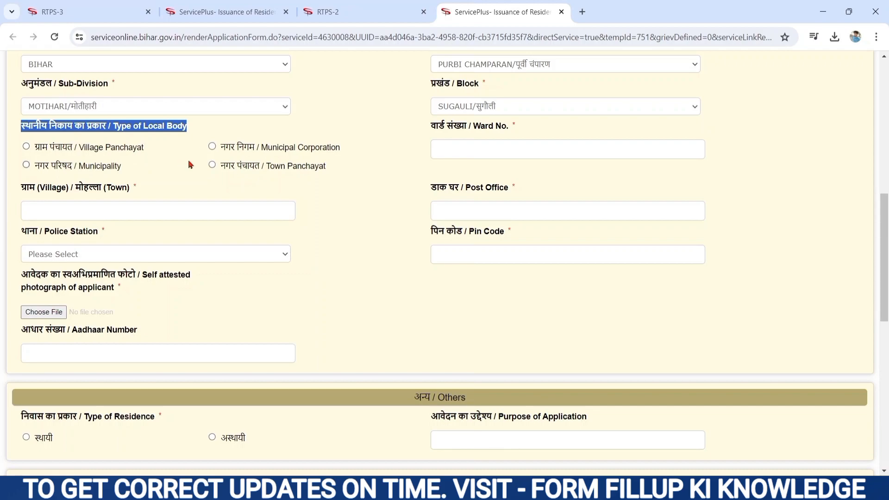
{"action": "left_click", "coordinate": [248, 137]}
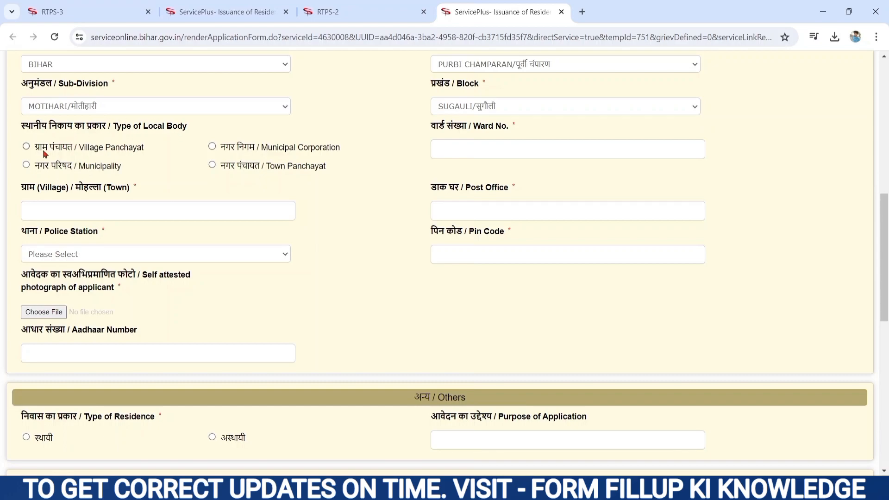
{"action": "left_click", "coordinate": [27, 147]}
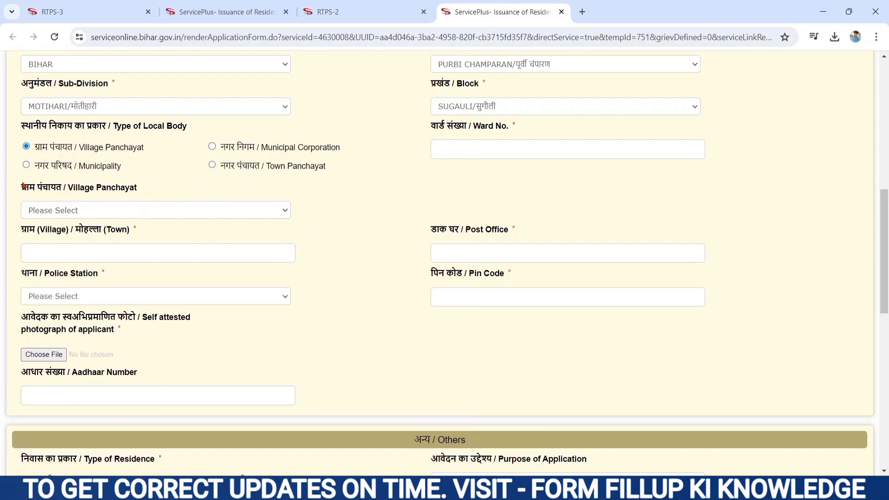
{"action": "left_click_drag", "start_coordinate": [23, 187], "coordinate": [140, 194]}
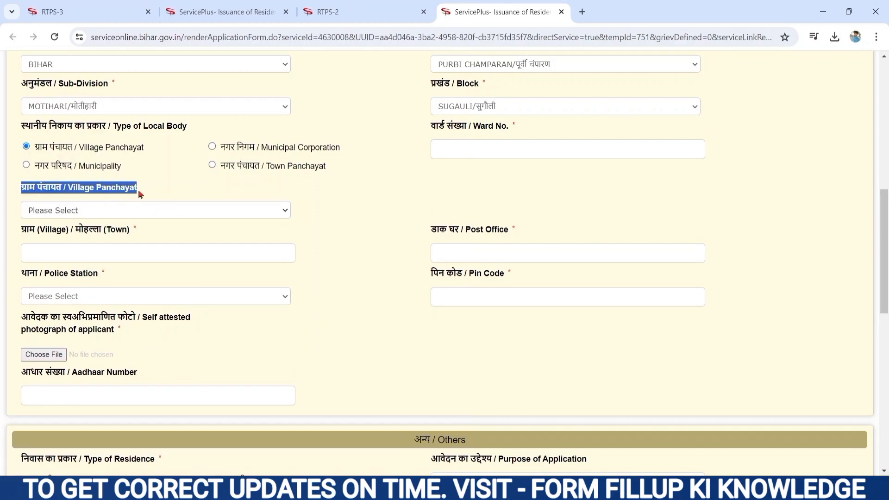
{"action": "left_click", "coordinate": [108, 211]}
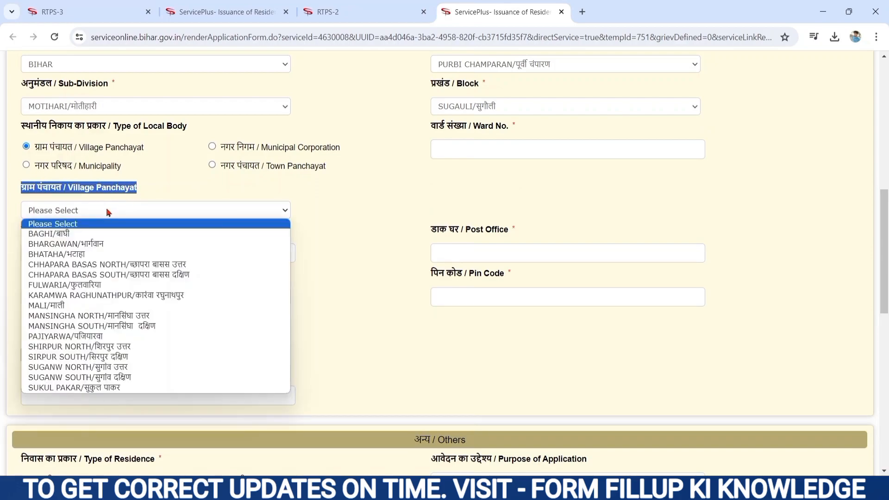
{"action": "left_click", "coordinate": [113, 367]}
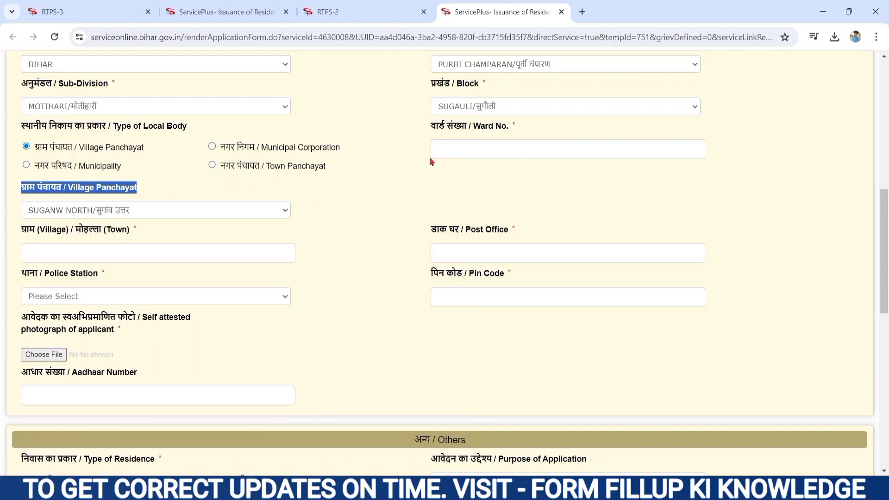
Step: Examine the ward number, village or town, and post office fields in the applicant's address
{"action": "left_click_drag", "start_coordinate": [433, 129], "coordinate": [515, 134]}
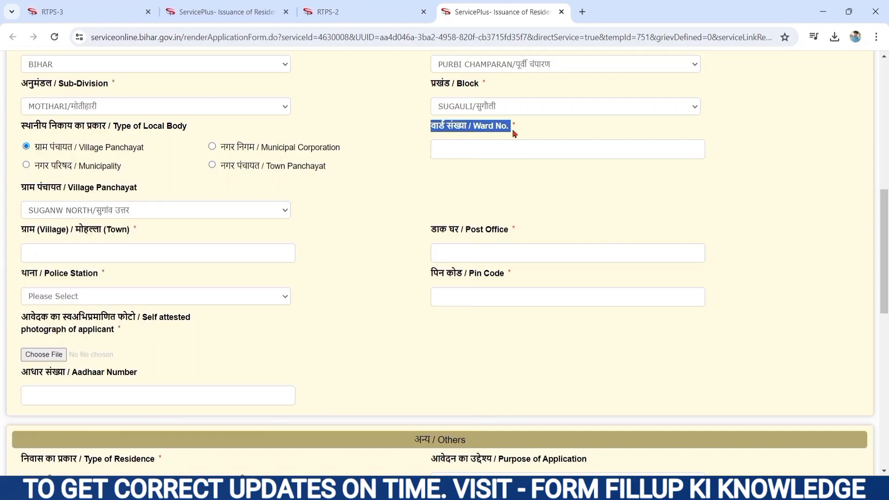
{"action": "left_click", "coordinate": [467, 156]}
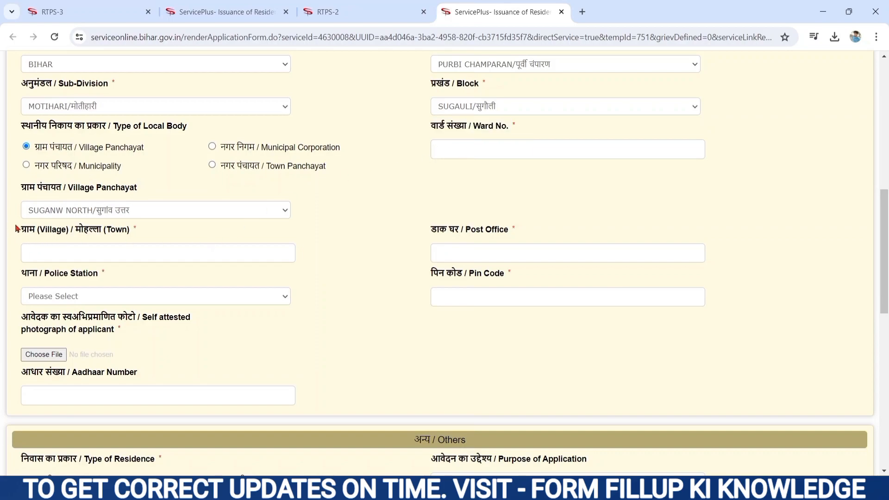
{"action": "left_click_drag", "start_coordinate": [23, 230], "coordinate": [110, 244]}
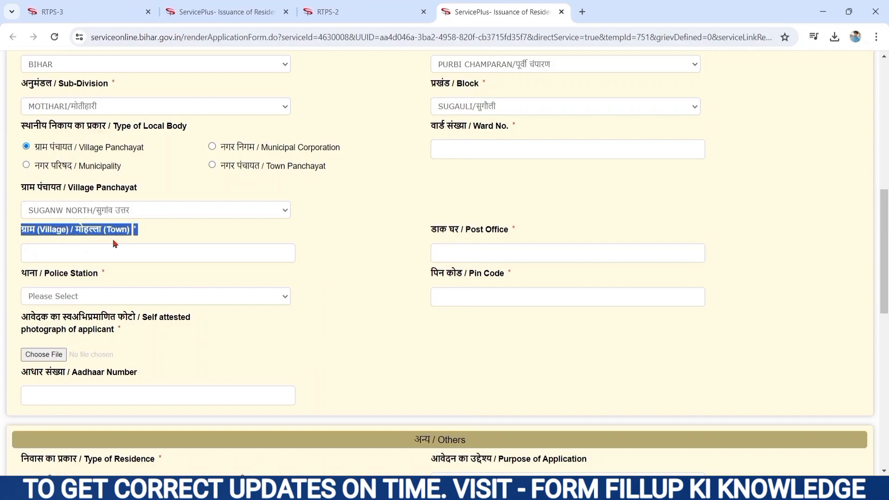
{"action": "left_click", "coordinate": [67, 258]}
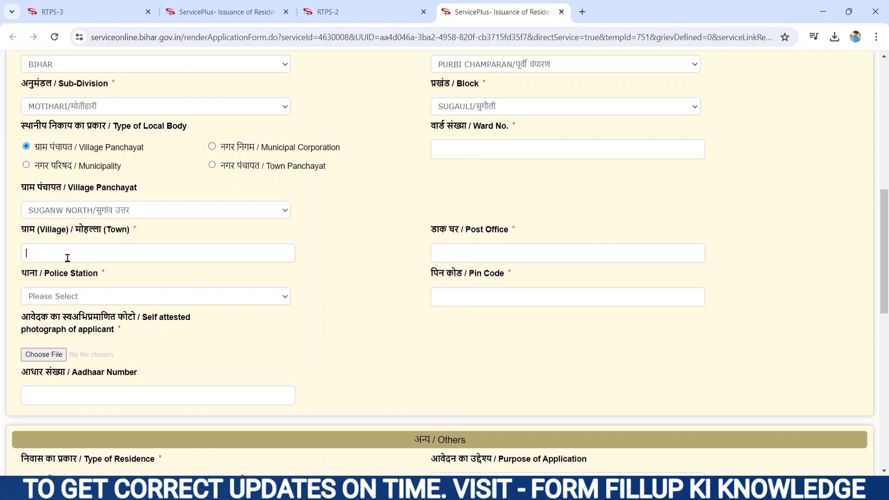
{"action": "left_click_drag", "start_coordinate": [431, 230], "coordinate": [508, 244]}
{"action": "left_click", "coordinate": [467, 253]}
Step: Set the police station in the applicant's address to Sugauli/सुगौली
{"action": "left_click_drag", "start_coordinate": [24, 276], "coordinate": [103, 285]}
{"action": "left_click", "coordinate": [79, 303]}
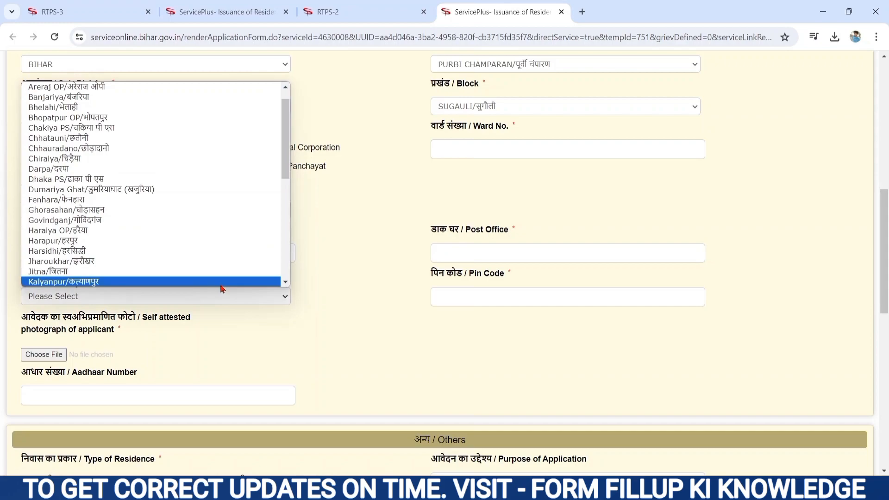
{"action": "scroll", "coordinate": [282, 275], "scroll_direction": "down", "scroll_amount": 5}
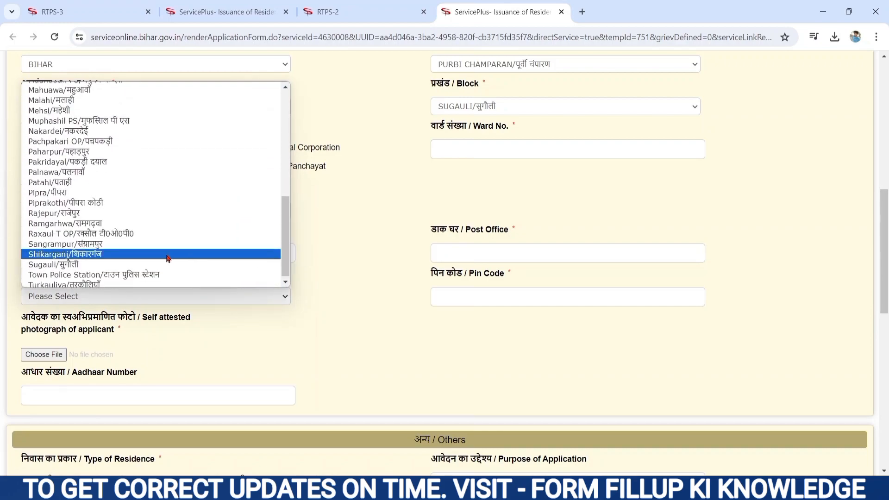
{"action": "left_click", "coordinate": [136, 266]}
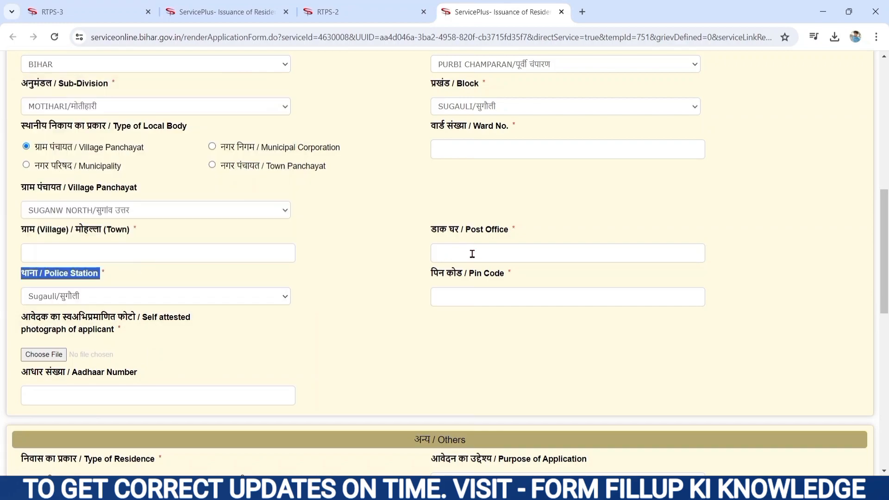
Step: Examine the pin code field in the applicant's address
{"action": "left_click", "coordinate": [431, 276]}
{"action": "left_click_drag", "start_coordinate": [432, 277], "coordinate": [535, 282]}
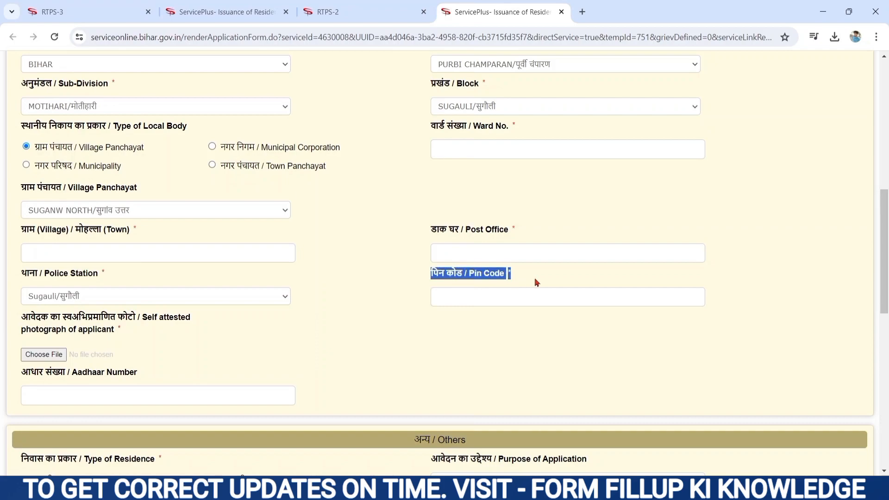
{"action": "left_click", "coordinate": [486, 297]}
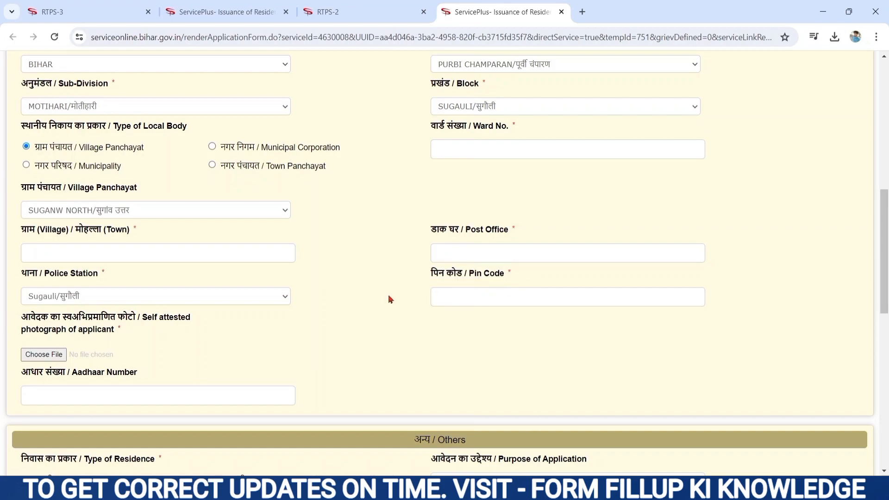
Step: Upload the JPG portrait of the man in a black shirt from the Desktop folder as the applicant's self-attested photograph
{"action": "left_click_drag", "start_coordinate": [26, 320], "coordinate": [123, 330]}
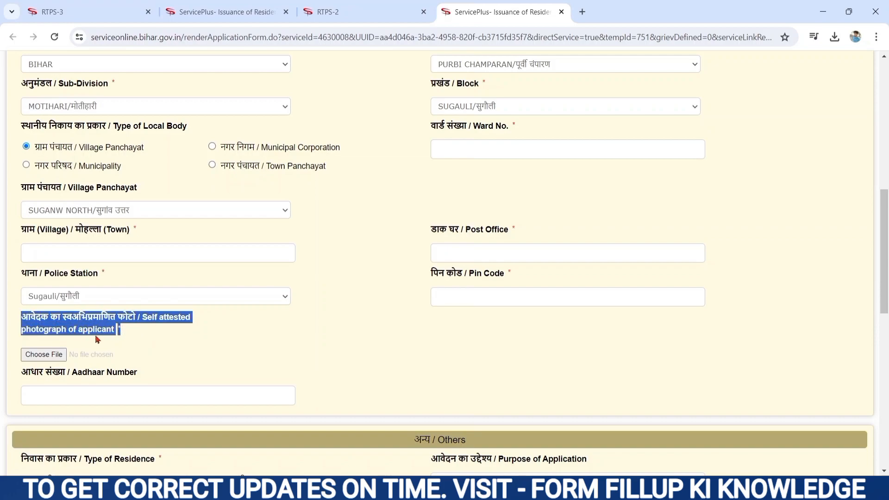
{"action": "left_click", "coordinate": [215, 337]}
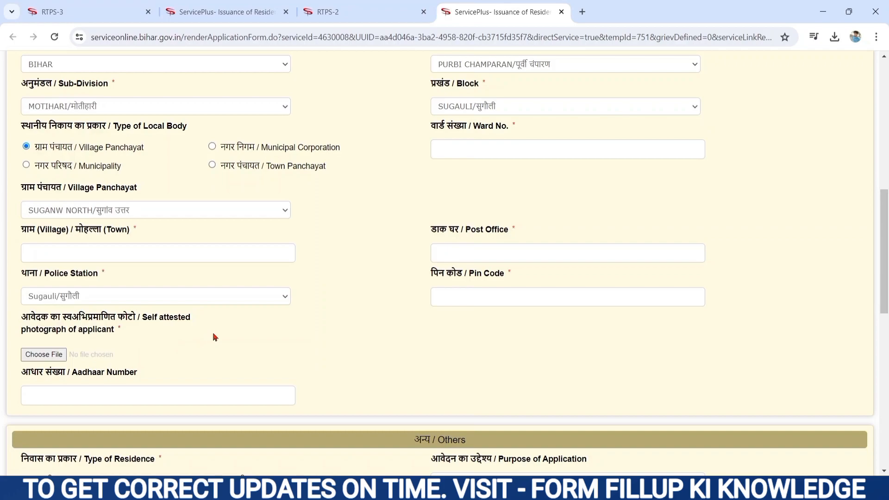
{"action": "scroll", "coordinate": [215, 337], "scroll_direction": "down", "scroll_amount": 3}
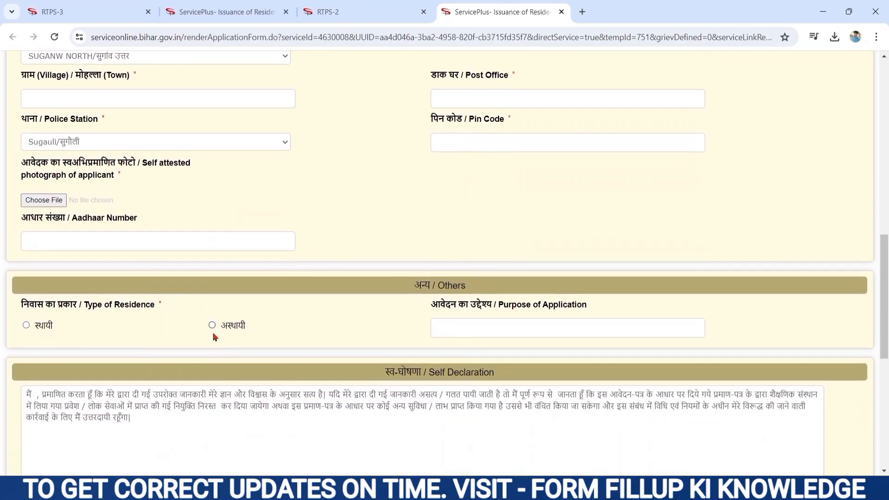
{"action": "scroll", "coordinate": [214, 337], "scroll_direction": "down", "scroll_amount": 1}
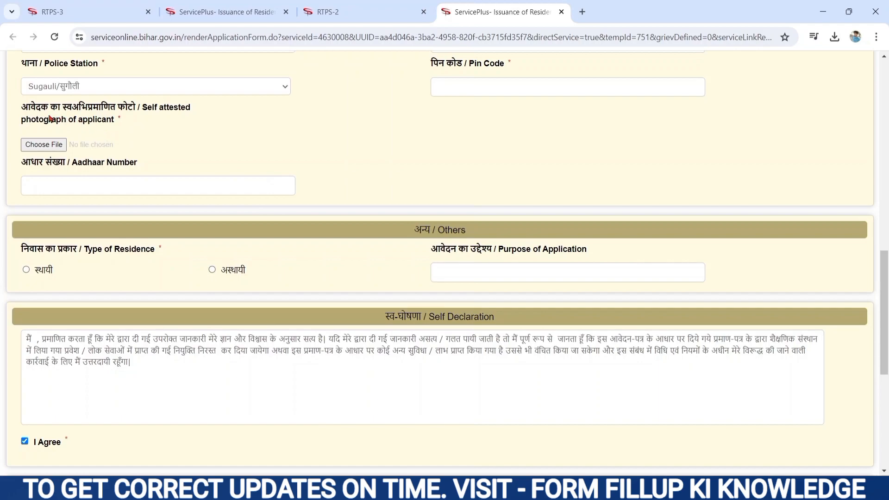
{"action": "left_click", "coordinate": [44, 146]}
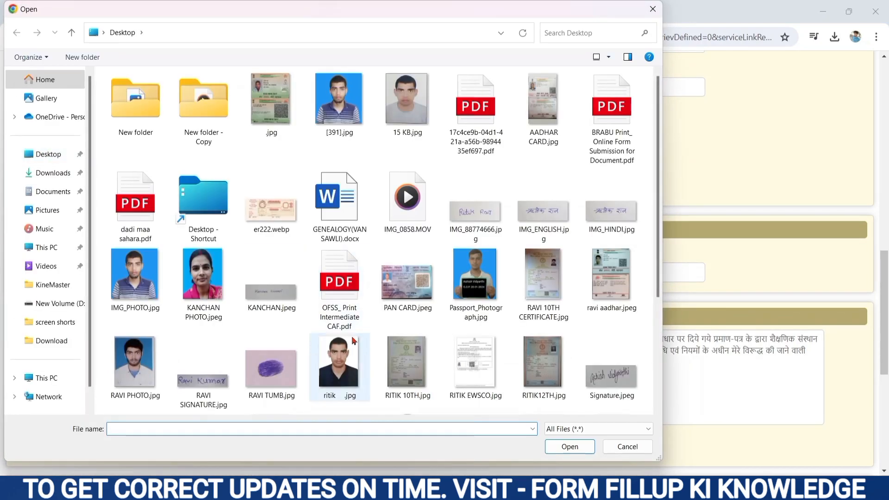
{"action": "double_click", "coordinate": [345, 361]}
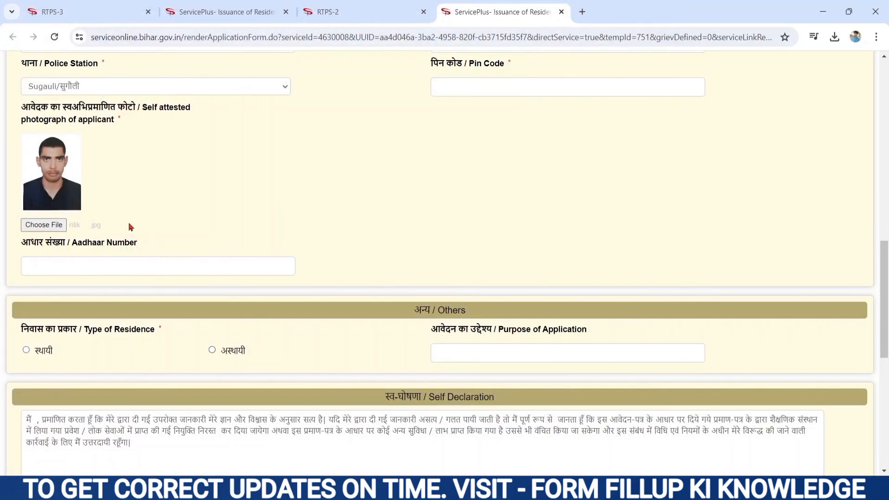
Step: Examine the applicant's Aadhaar number field below the photograph
{"action": "left_click_drag", "start_coordinate": [21, 246], "coordinate": [137, 252]}
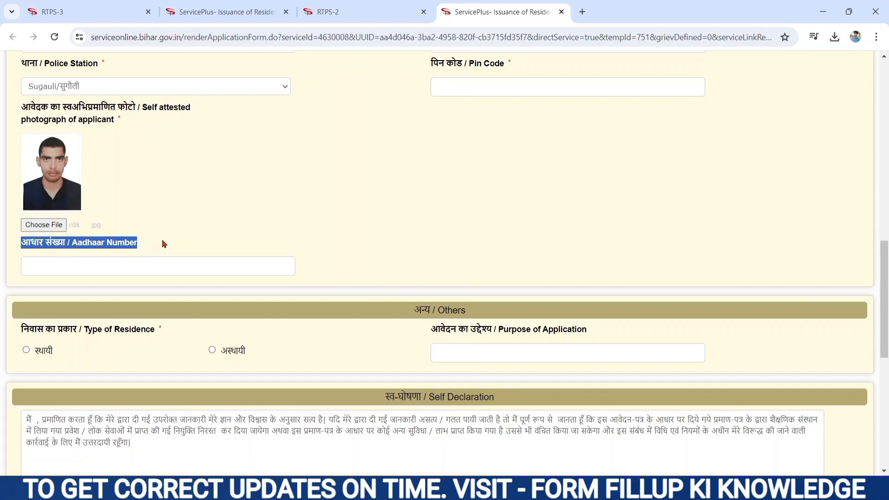
{"action": "left_click", "coordinate": [55, 268]}
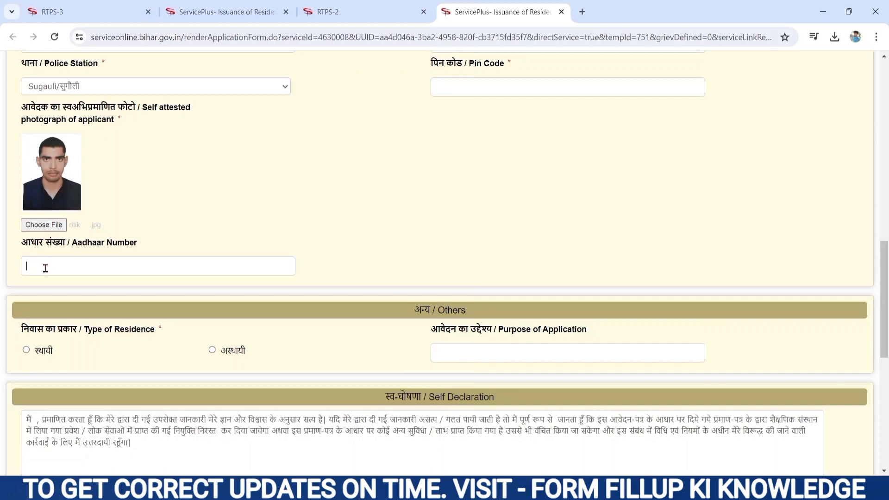
{"action": "scroll", "coordinate": [48, 286], "scroll_direction": "down", "scroll_amount": 2}
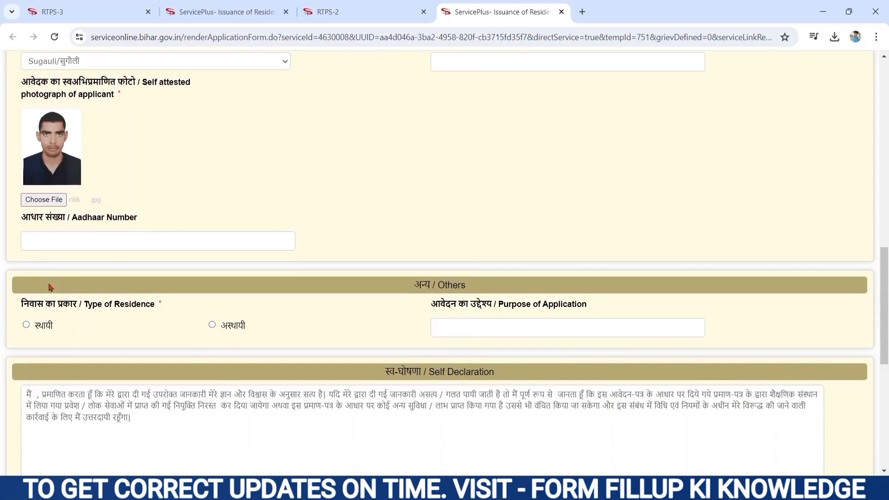
Step: Set the type of residence to स्थायी and examine the purpose of application field
{"action": "left_click_drag", "start_coordinate": [21, 239], "coordinate": [162, 253]}
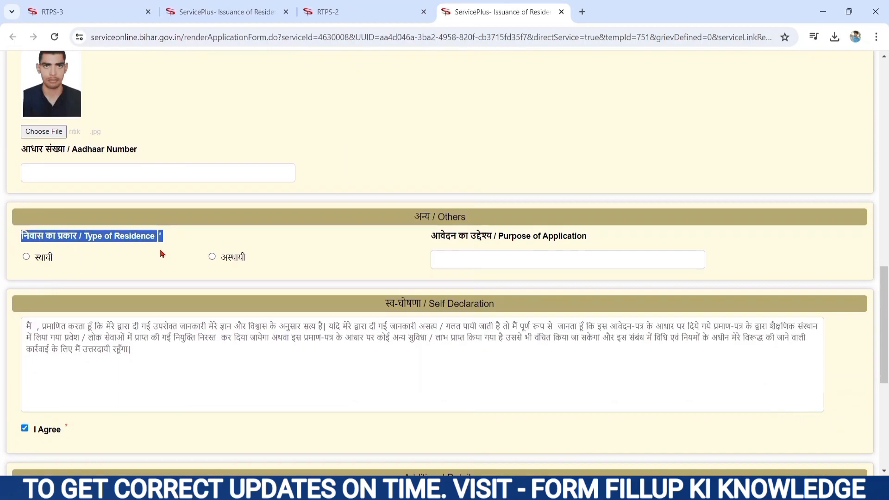
{"action": "left_click", "coordinate": [26, 257]}
{"action": "left_click_drag", "start_coordinate": [433, 235], "coordinate": [588, 242]}
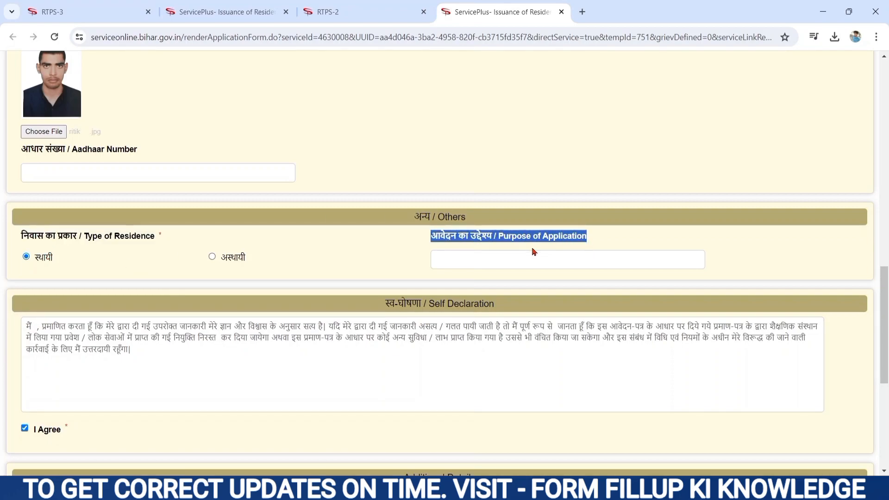
{"action": "left_click", "coordinate": [457, 265]}
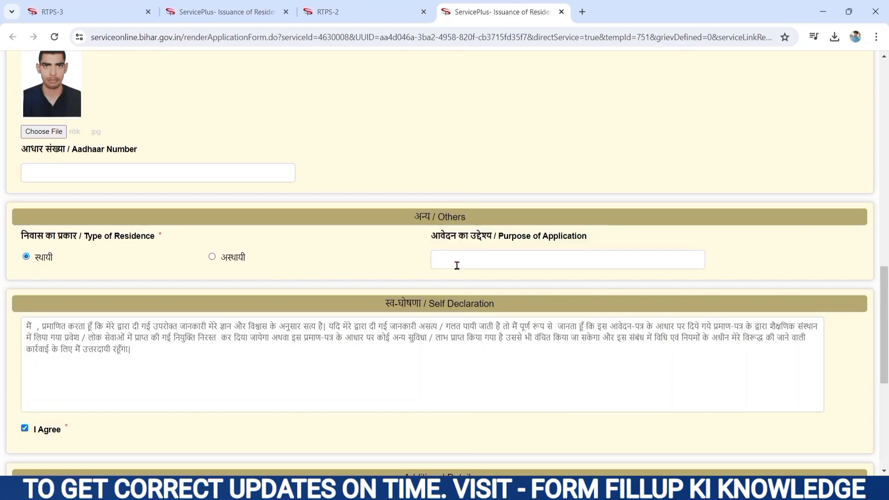
{"action": "left_click", "coordinate": [379, 261]}
Step: Enter the word verification code, proceed with the application form, and accept the notice about name, contact details and self-attested photo
{"action": "scroll", "coordinate": [379, 263], "scroll_direction": "down", "scroll_amount": 5}
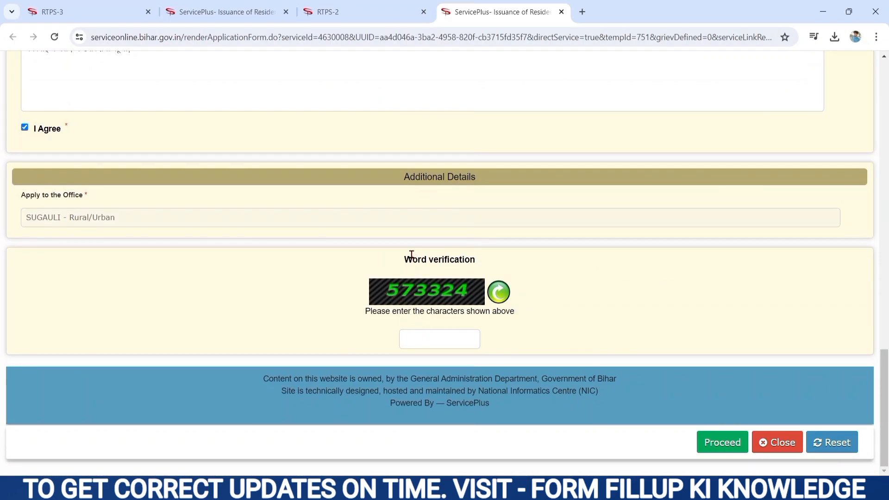
{"action": "left_click_drag", "start_coordinate": [404, 259], "coordinate": [484, 269]}
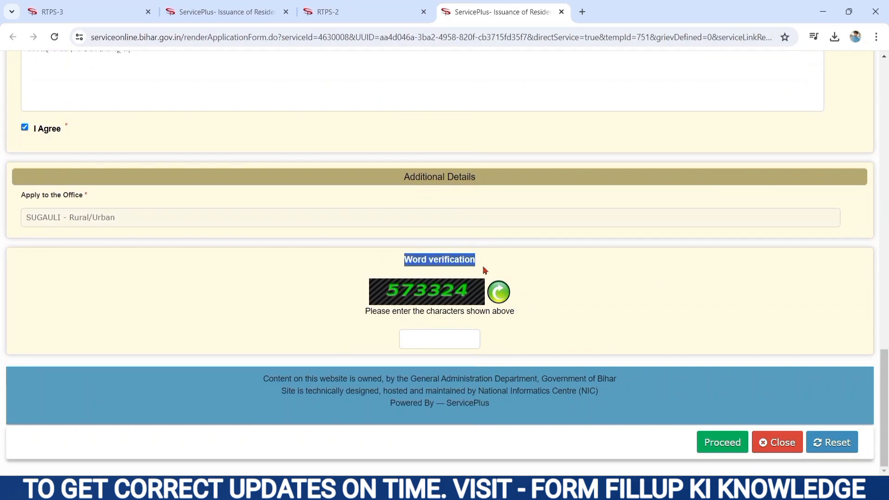
{"action": "left_click", "coordinate": [432, 338]}
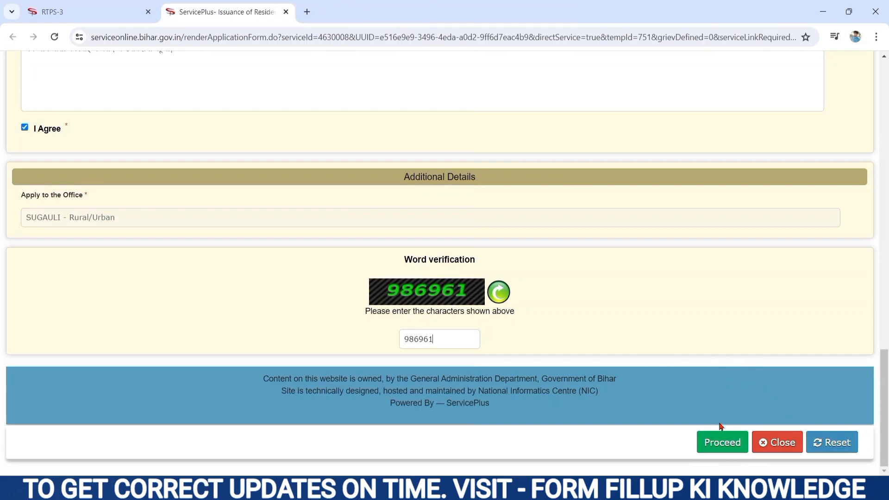
{"action": "left_click", "coordinate": [716, 444]}
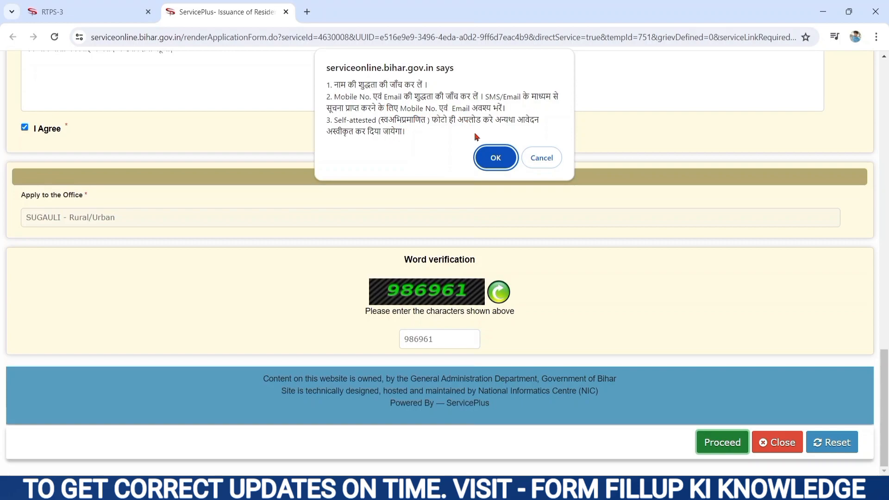
{"action": "left_click", "coordinate": [489, 159]}
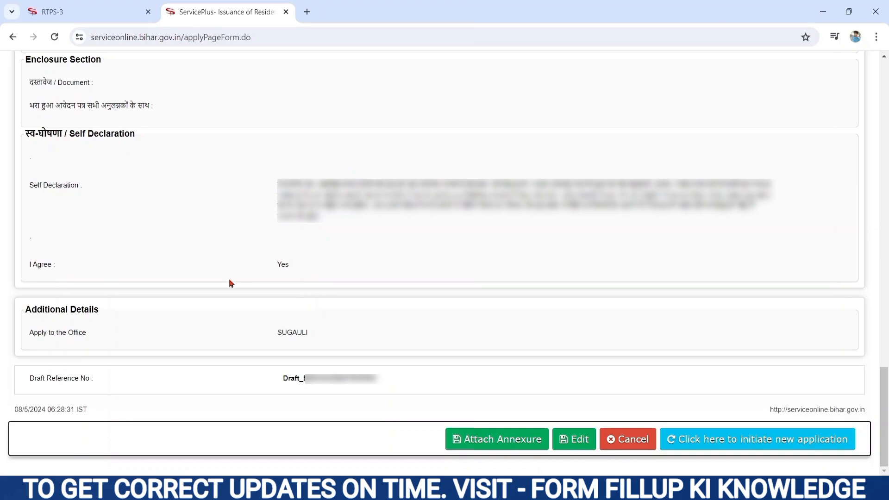
Step: Review the applicant details in the draft application and open the page for attaching its annexure
{"action": "scroll", "coordinate": [231, 284], "scroll_direction": "up", "scroll_amount": 15}
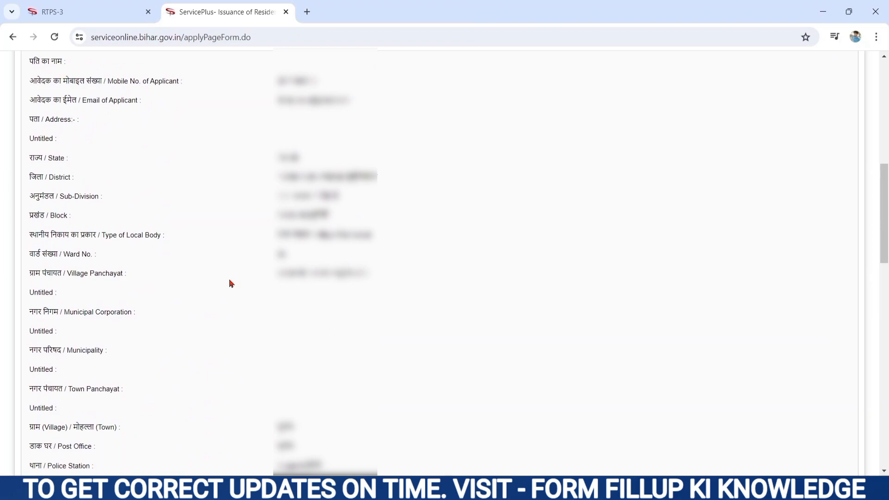
{"action": "scroll", "coordinate": [231, 283], "scroll_direction": "down", "scroll_amount": 15}
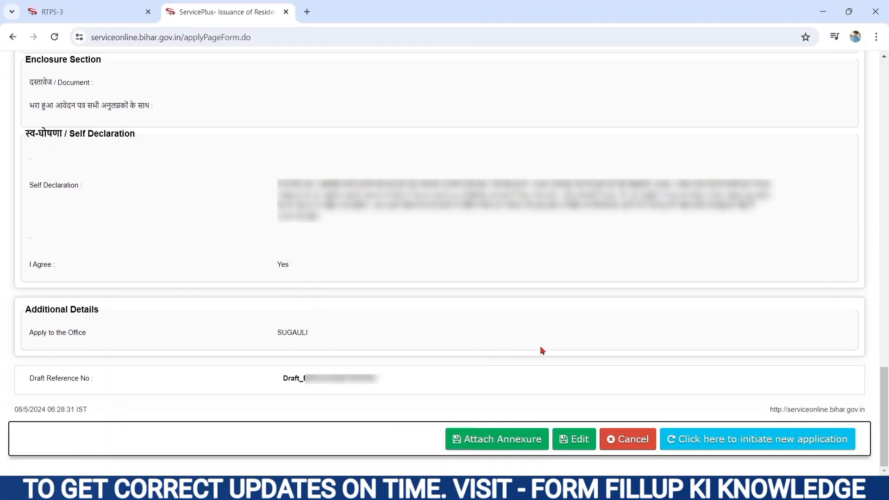
{"action": "left_click", "coordinate": [485, 442]}
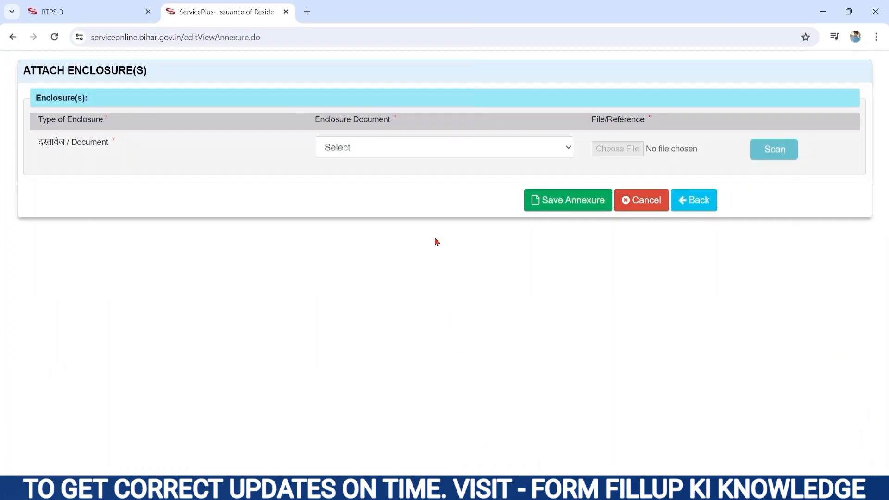
Step: Set the enclosure document for दस्तावेज / Document to आधार कार्ड
{"action": "left_click_drag", "start_coordinate": [38, 140], "coordinate": [131, 144]}
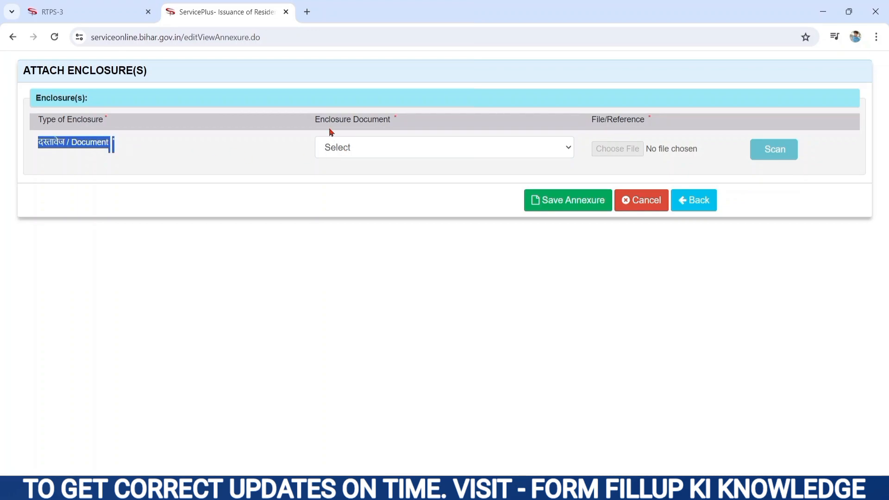
{"action": "left_click", "coordinate": [316, 121]}
{"action": "left_click_drag", "start_coordinate": [315, 121], "coordinate": [391, 119]}
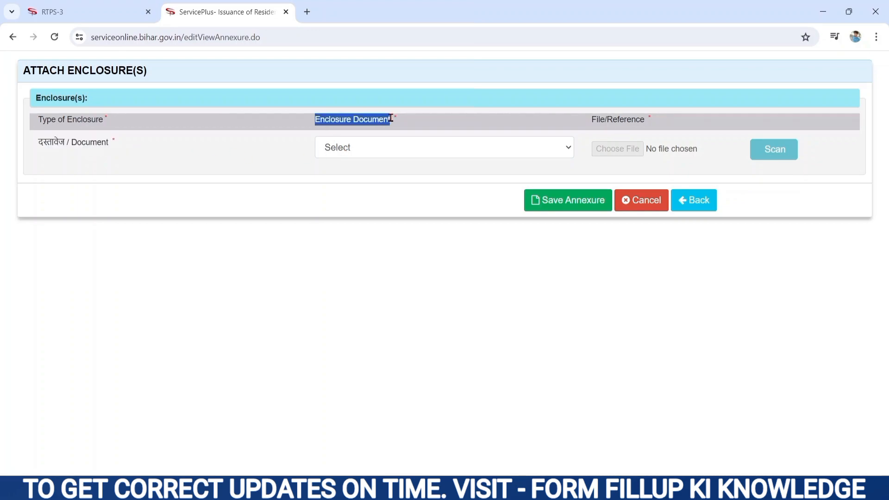
{"action": "left_click", "coordinate": [365, 153]}
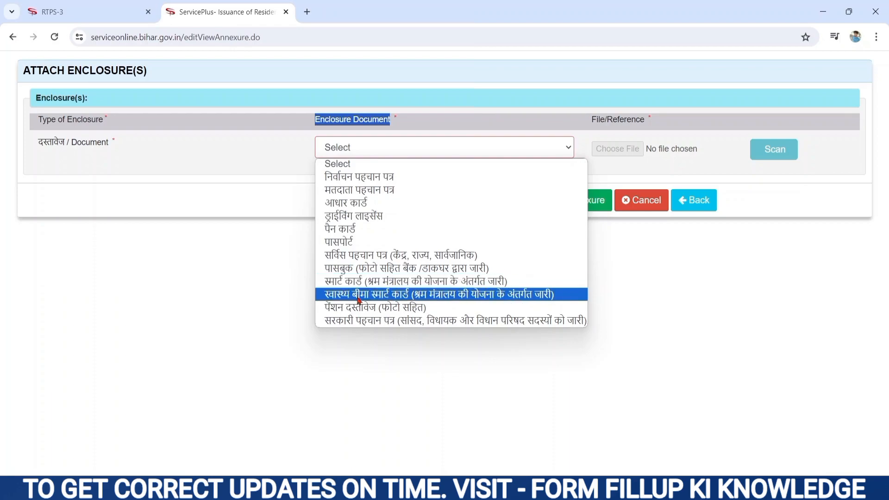
{"action": "left_click", "coordinate": [351, 204]}
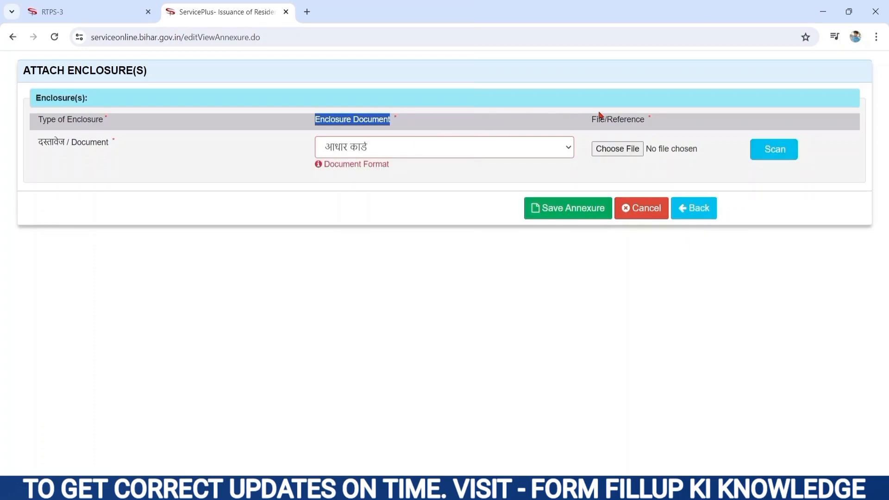
Step: Attach the JPG card image beside the "New folder - Copy" folder on the Desktop as the आधार कार्ड file and save the annexure
{"action": "left_click_drag", "start_coordinate": [591, 119], "coordinate": [638, 143]}
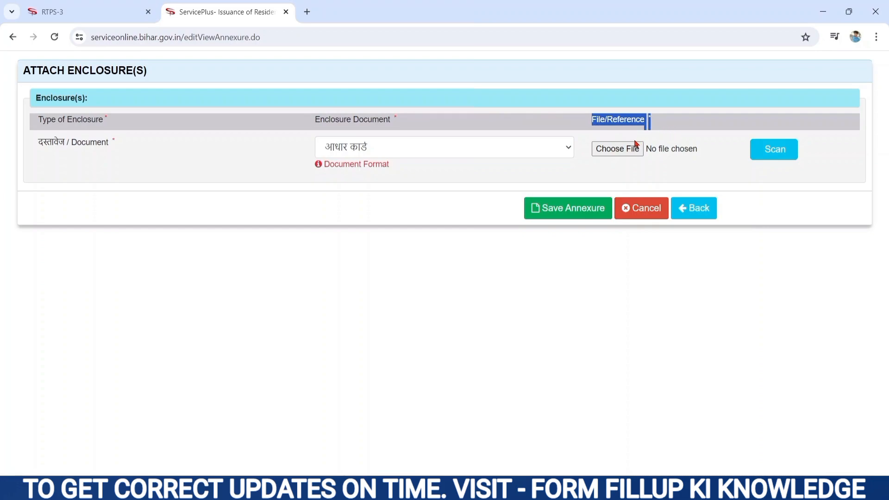
{"action": "left_click", "coordinate": [633, 148]}
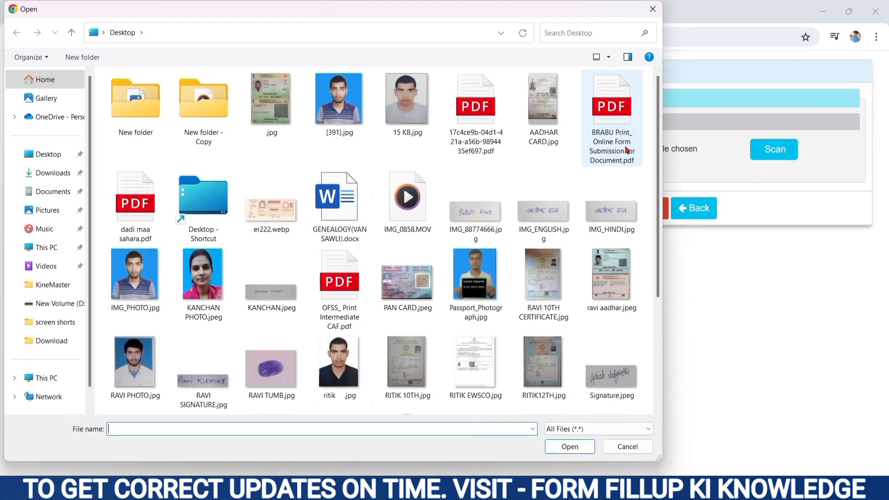
{"action": "double_click", "coordinate": [276, 117]}
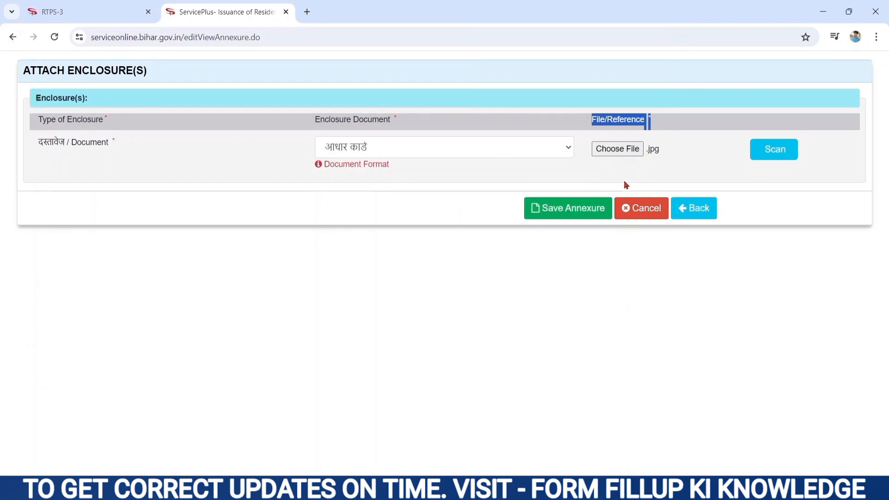
{"action": "left_click", "coordinate": [574, 210]}
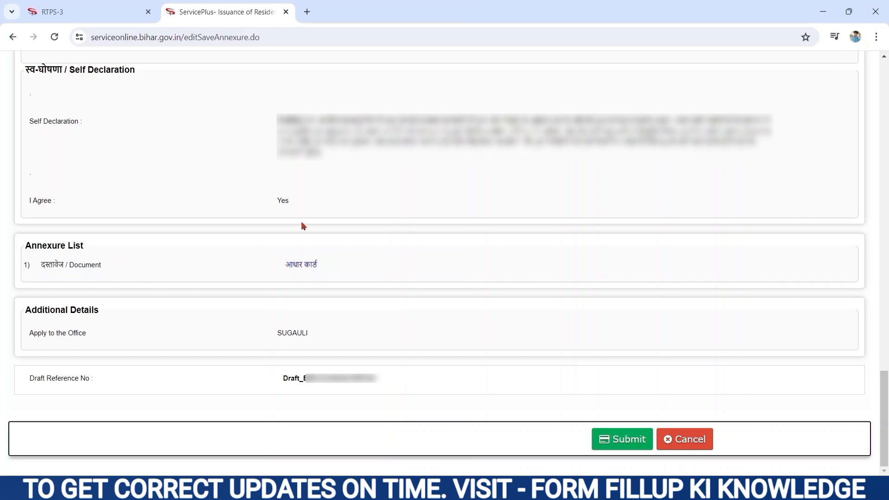
Step: Check the annexure list in the application preview and submit the residence certificate application
{"action": "left_click_drag", "start_coordinate": [26, 246], "coordinate": [191, 291]}
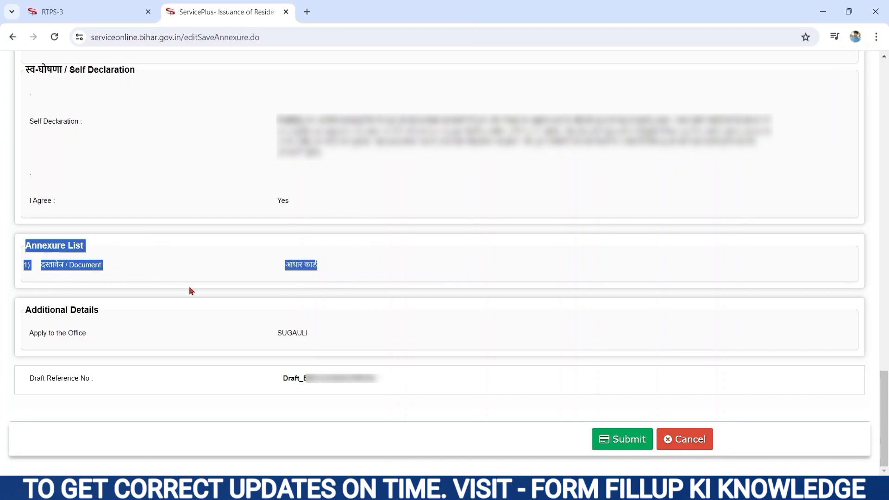
{"action": "left_click", "coordinate": [191, 290]}
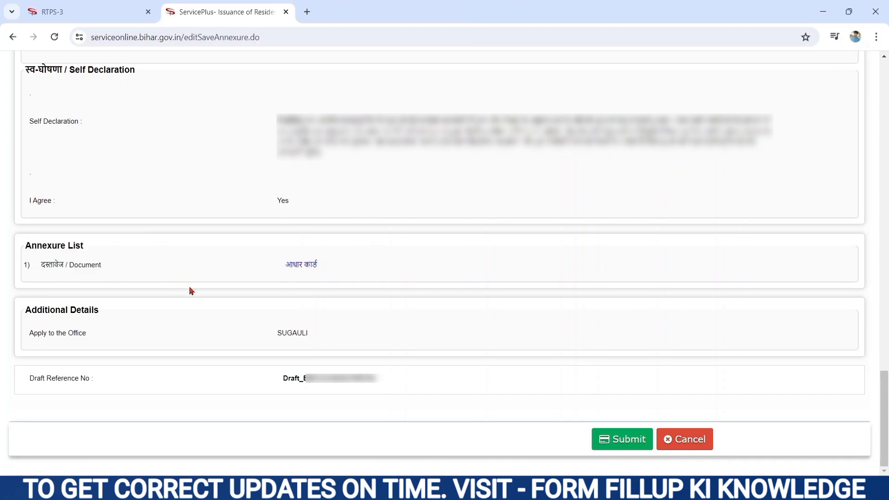
{"action": "left_click", "coordinate": [603, 441]}
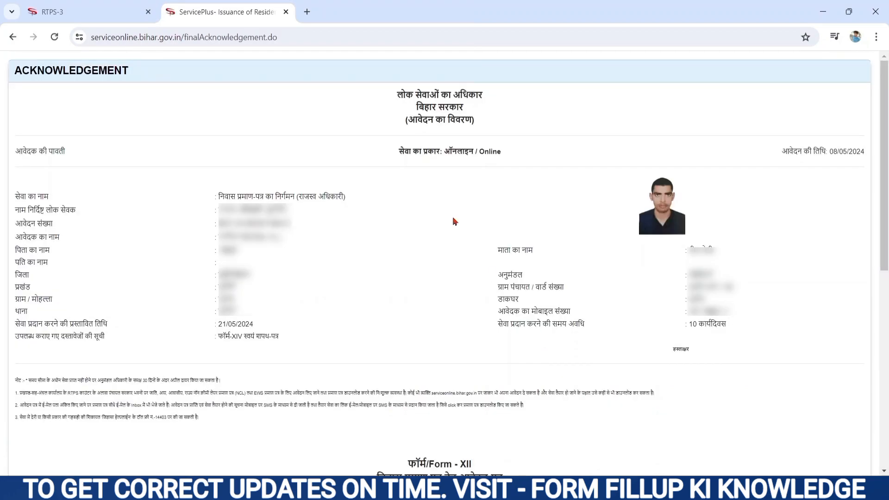
Step: Examine the acknowledgement's heading, service name, application number, proposed service delivery date and application date
{"action": "left_click_drag", "start_coordinate": [397, 92], "coordinate": [460, 107]}
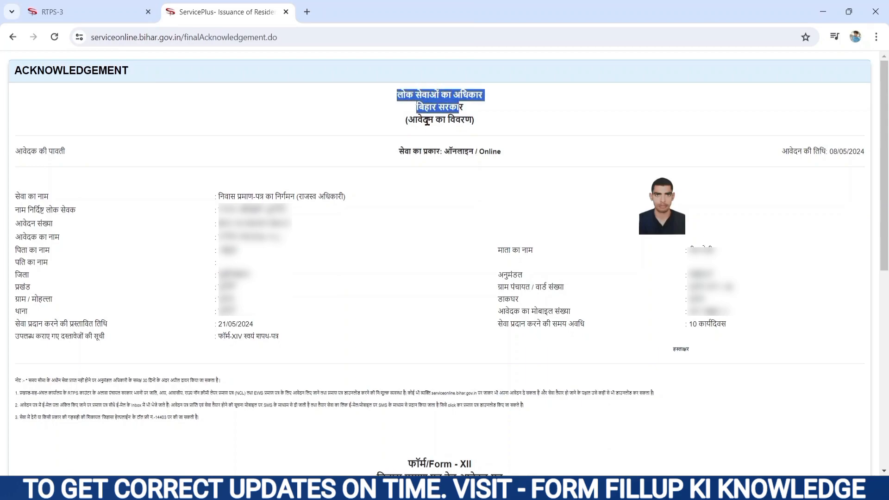
{"action": "left_click_drag", "start_coordinate": [409, 121], "coordinate": [497, 152]}
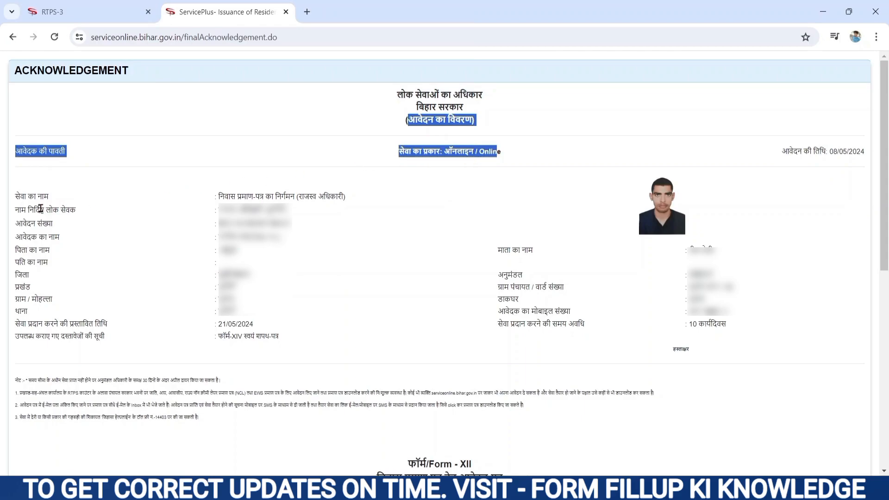
{"action": "left_click_drag", "start_coordinate": [218, 196], "coordinate": [387, 208]}
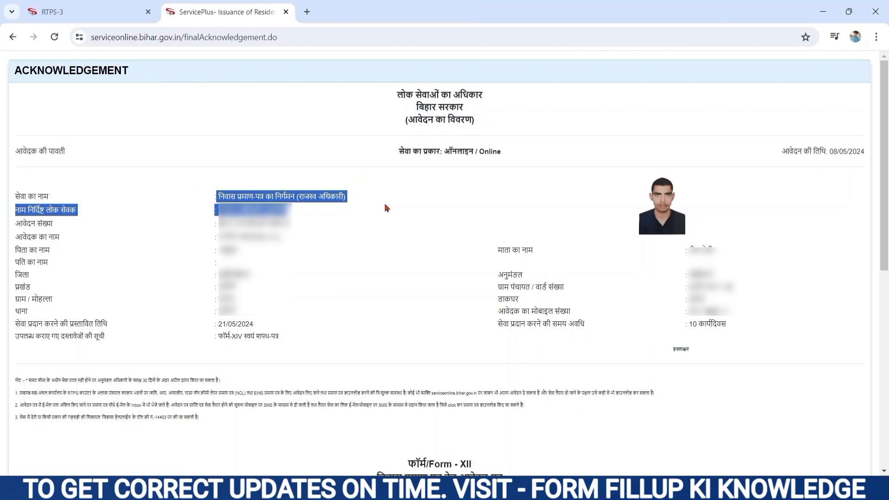
{"action": "left_click", "coordinate": [346, 217]}
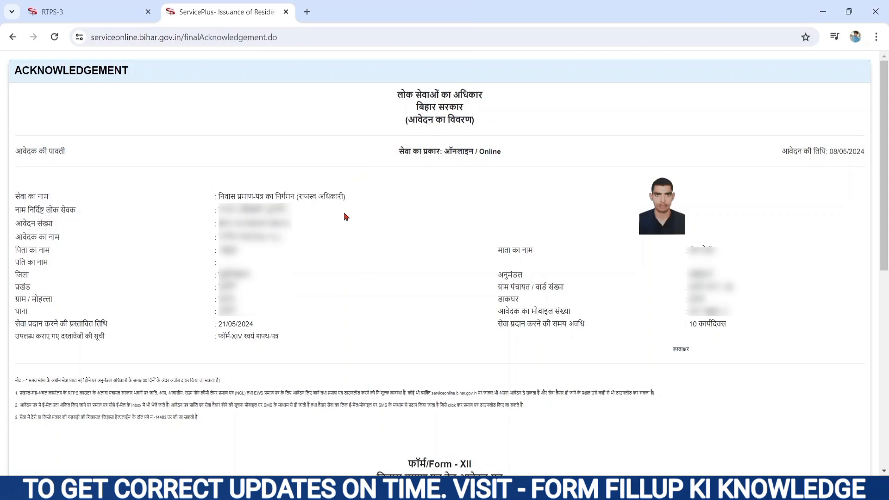
{"action": "left_click_drag", "start_coordinate": [217, 225], "coordinate": [291, 225]}
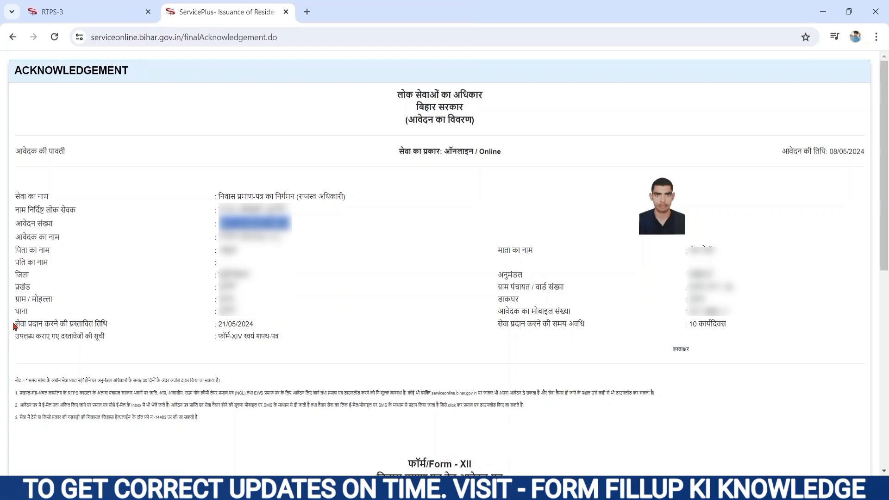
{"action": "left_click_drag", "start_coordinate": [16, 326], "coordinate": [245, 325]}
{"action": "left_click", "coordinate": [224, 326]}
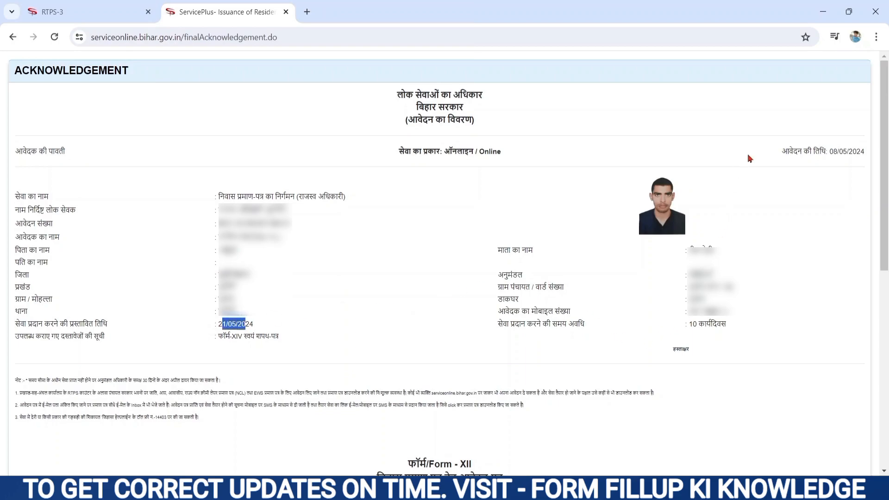
{"action": "left_click", "coordinate": [784, 151]}
{"action": "left_click_drag", "start_coordinate": [784, 151], "coordinate": [887, 164]}
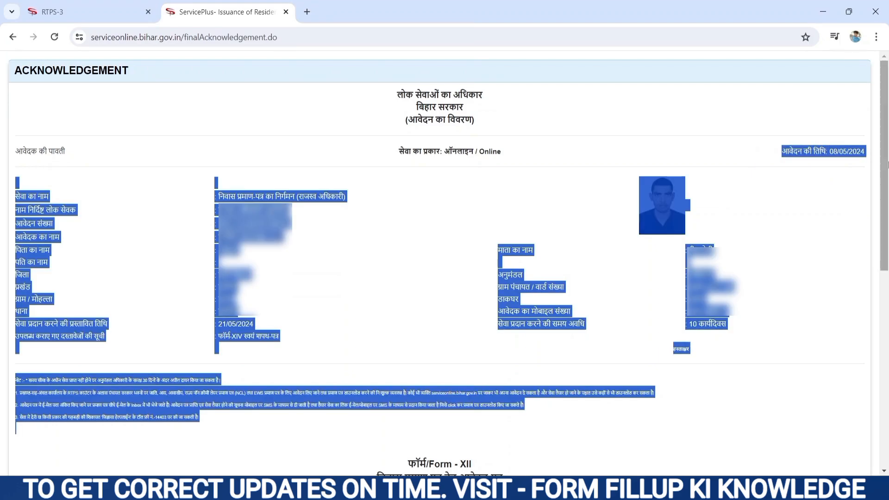
{"action": "left_click", "coordinate": [825, 176]}
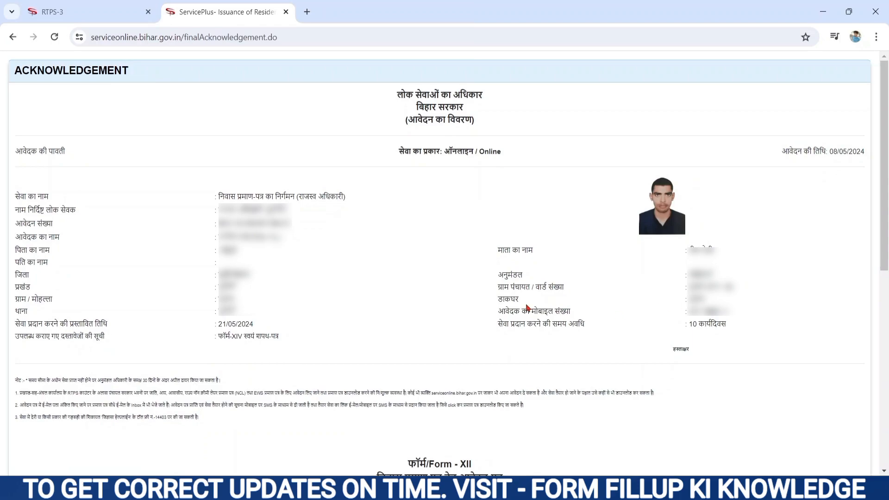
Step: Export the Form-XII application acknowledgement to PDF and return to the beginning of the acknowledgement
{"action": "scroll", "coordinate": [403, 324], "scroll_direction": "down", "scroll_amount": 9}
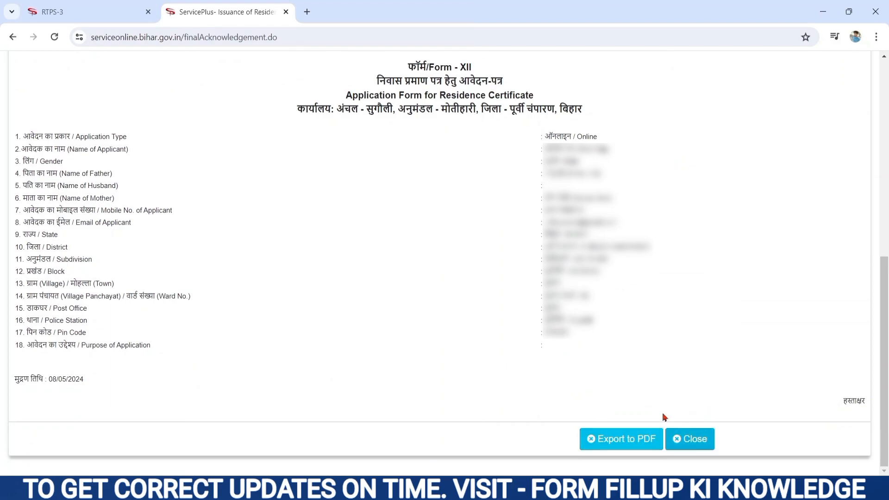
{"action": "left_click", "coordinate": [616, 435]}
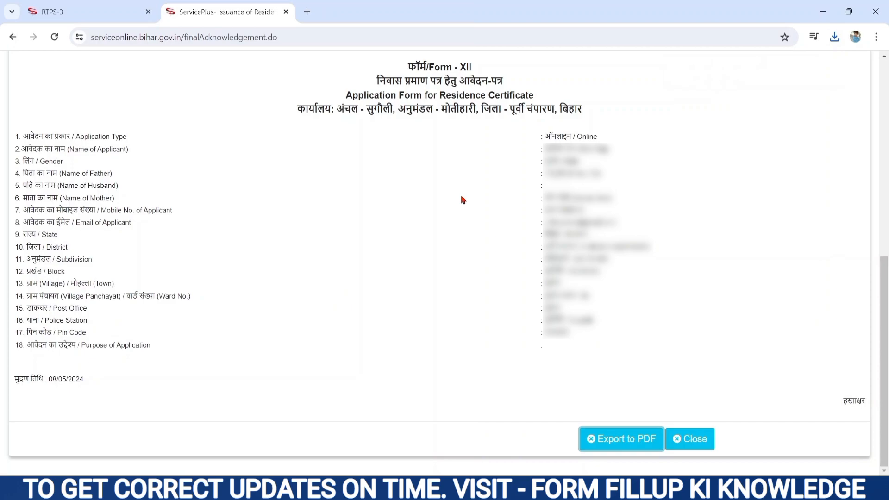
{"action": "scroll", "coordinate": [463, 200], "scroll_direction": "up", "scroll_amount": 9}
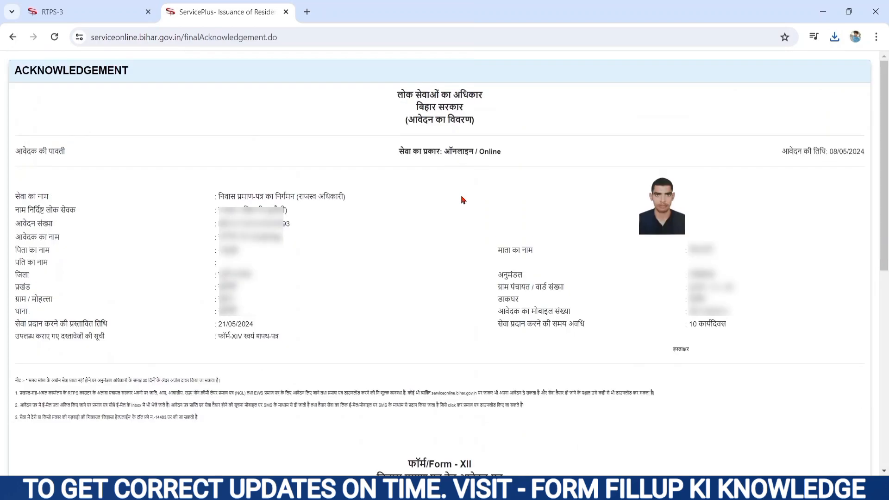